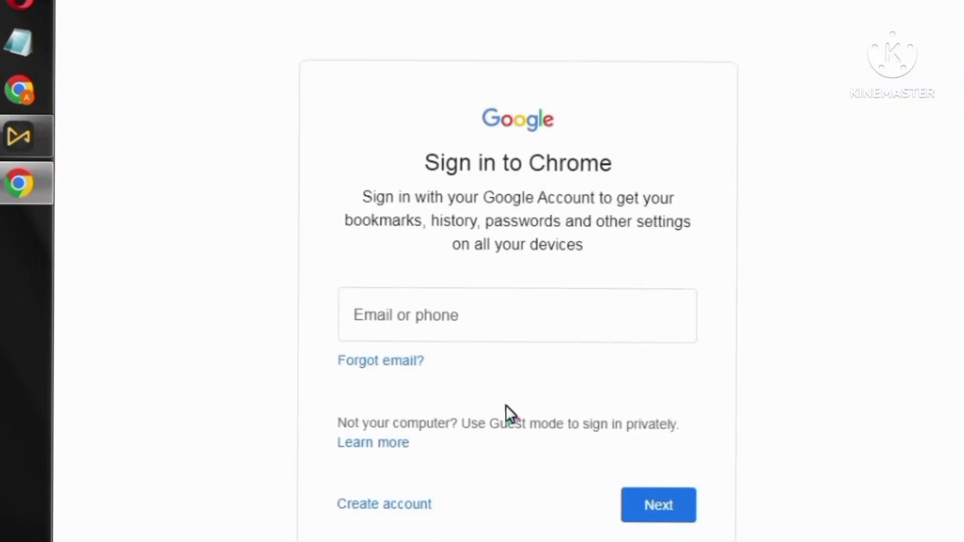
- On the Sign in to Chrome page, open the Create account options
click(447, 296)
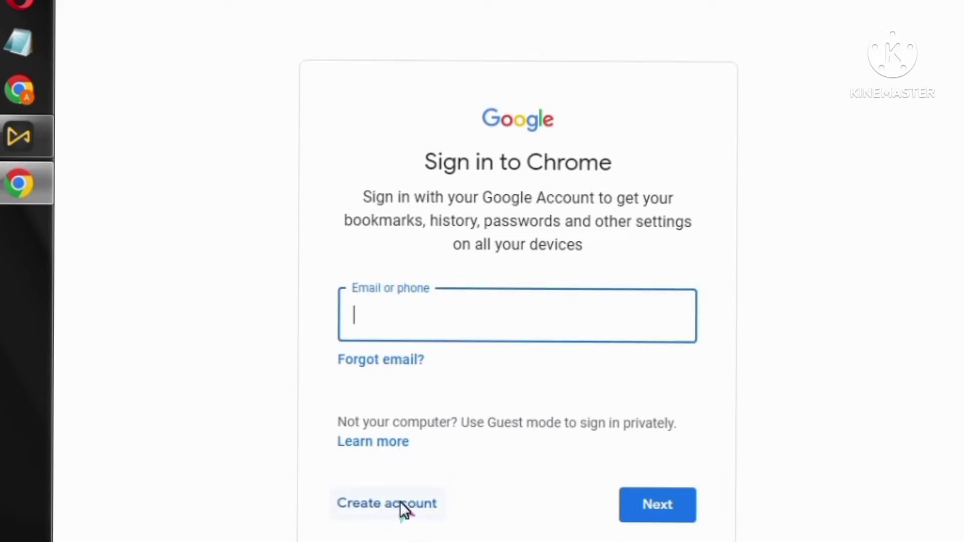
click(379, 503)
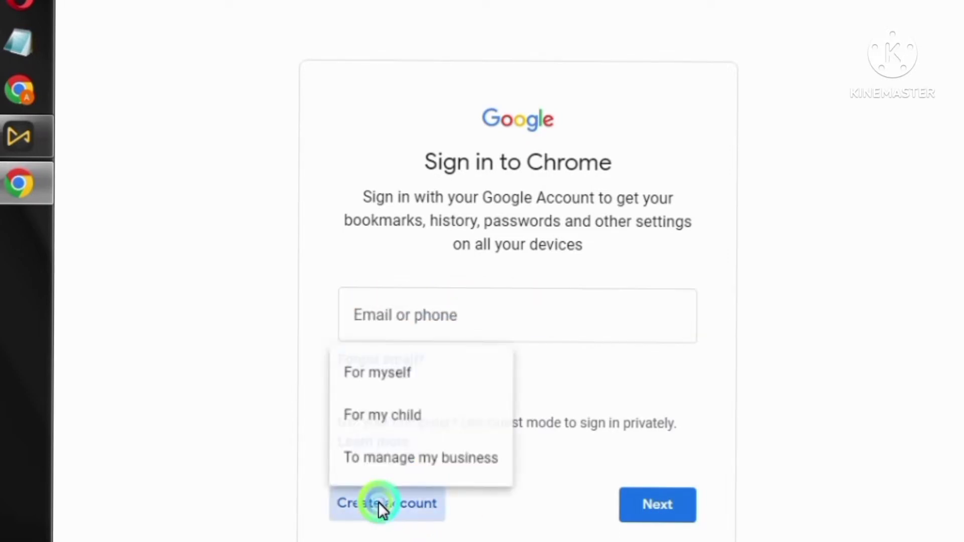
- Create a personal account and enter the first and last name
click(373, 363)
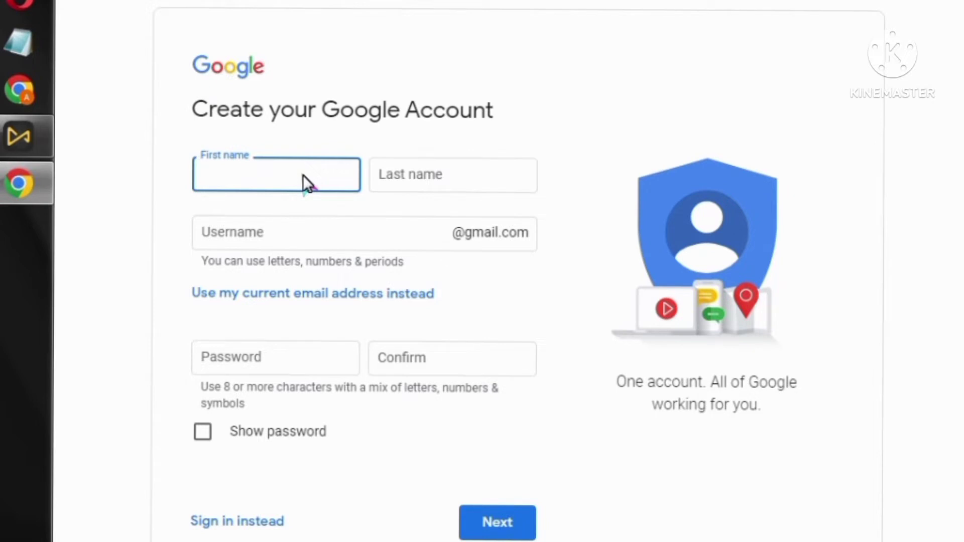
text(roo)
key(BackSpace)
key(BackSpace)
key(BackSpace)
key(Tab)
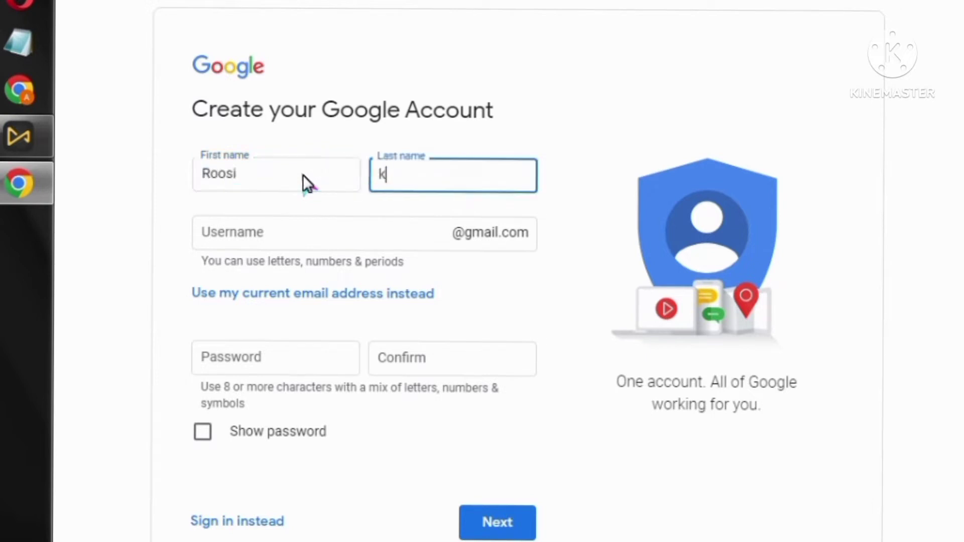
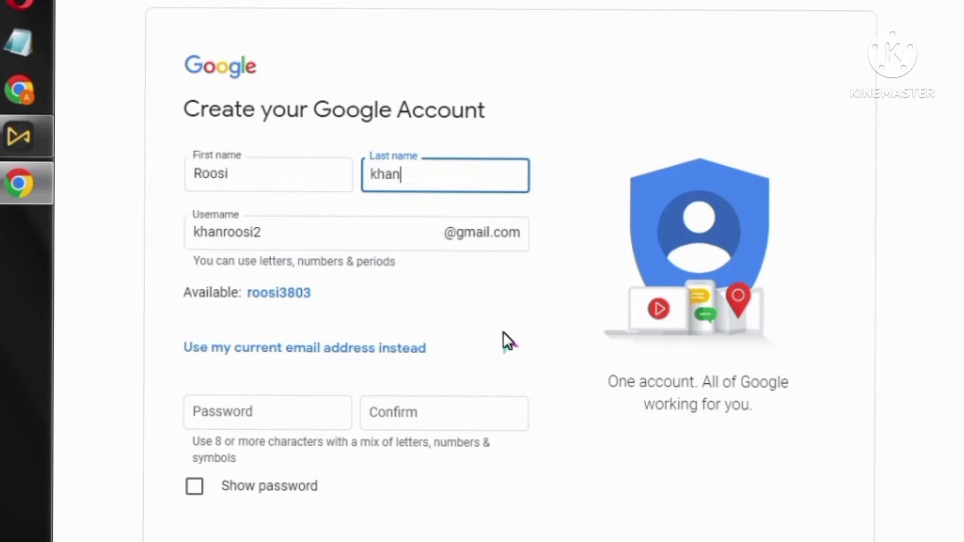
- Take the suggested username, set and confirm a password, and submit the form
click(300, 294)
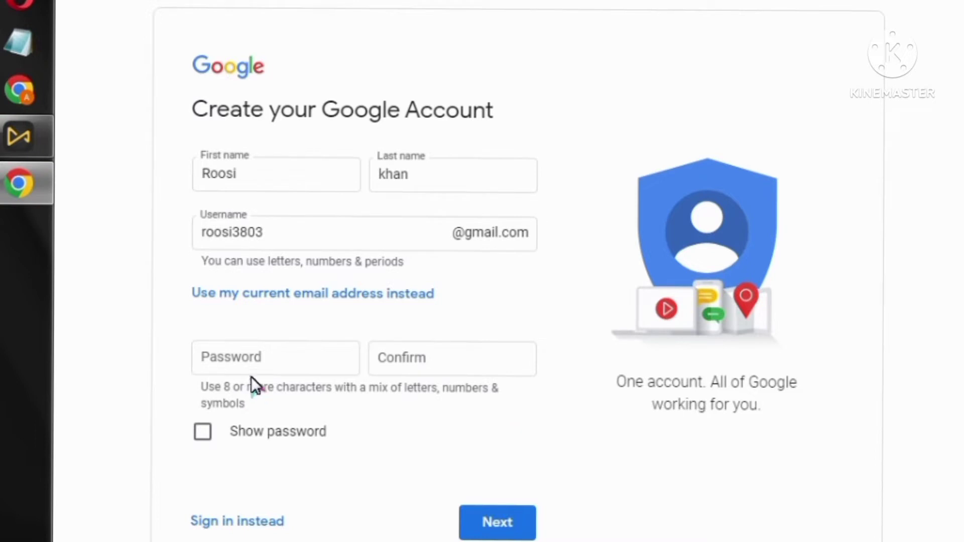
click(270, 356)
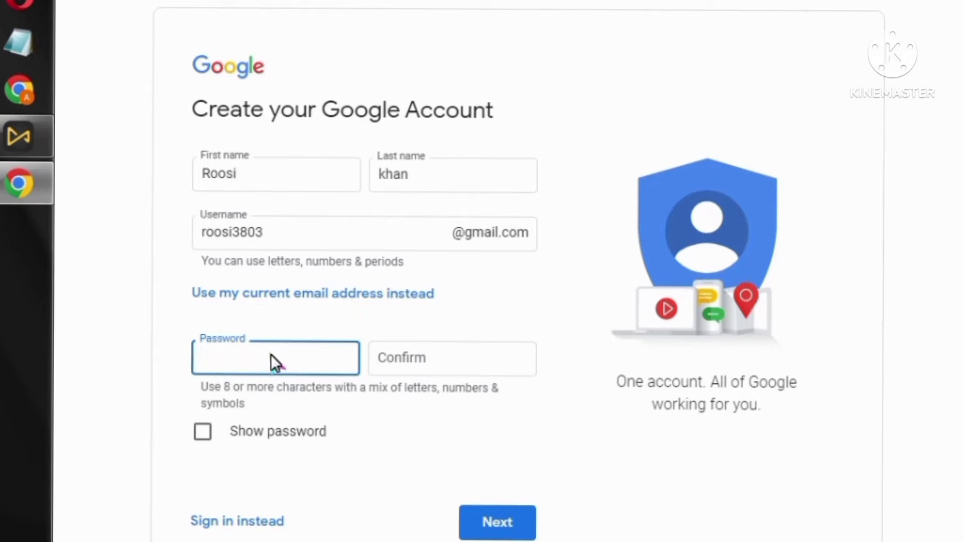
text(•••••••••)
click(445, 364)
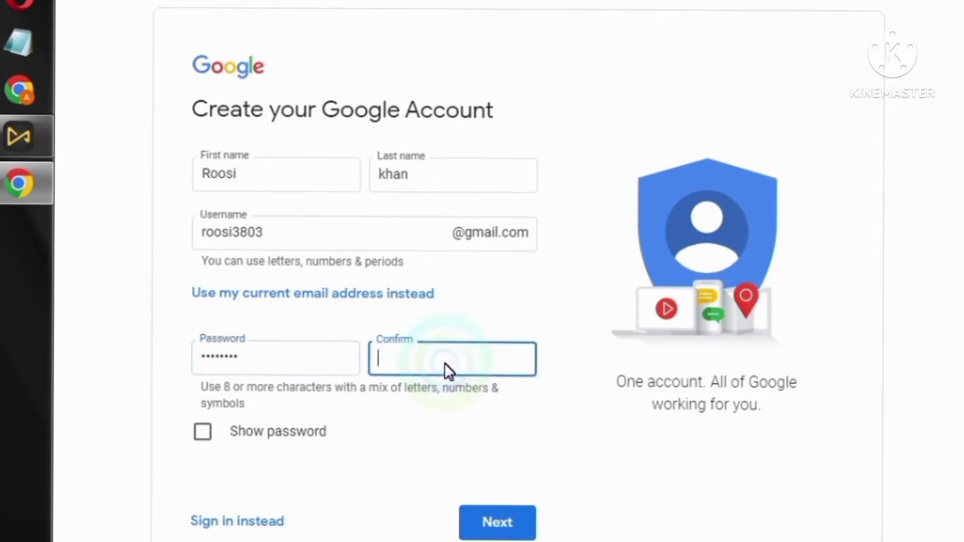
text(•••••)
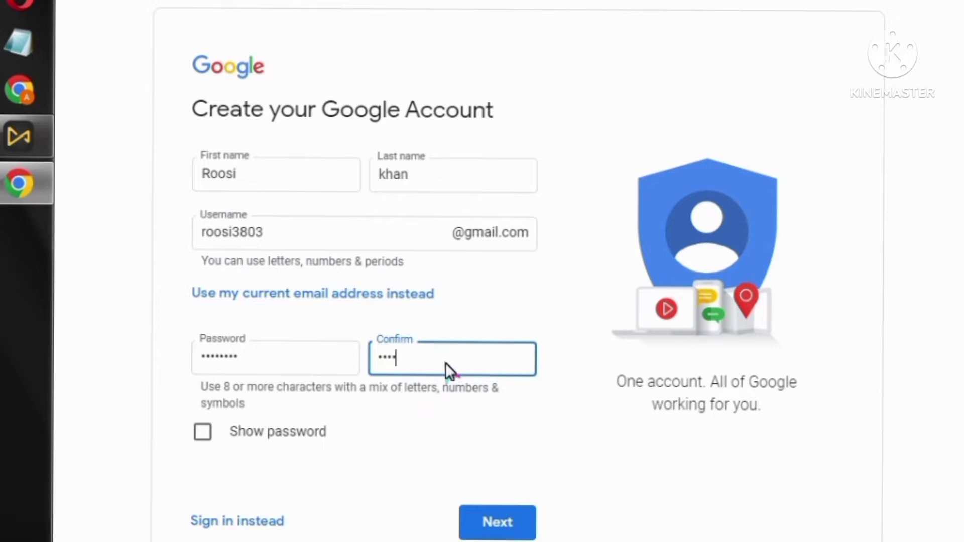
text(••••)
click(496, 522)
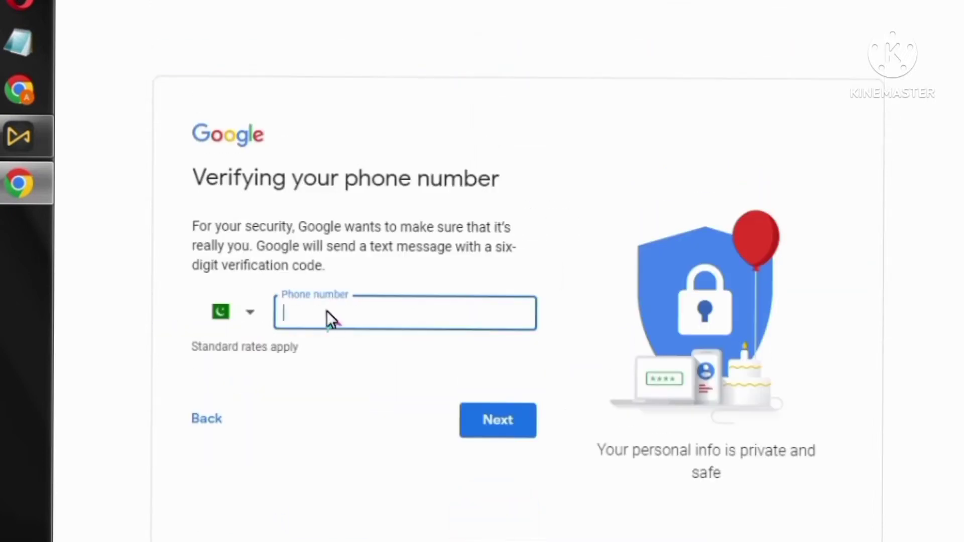
- Enter the phone number and verify it with the six-digit code sent by text
text(03)
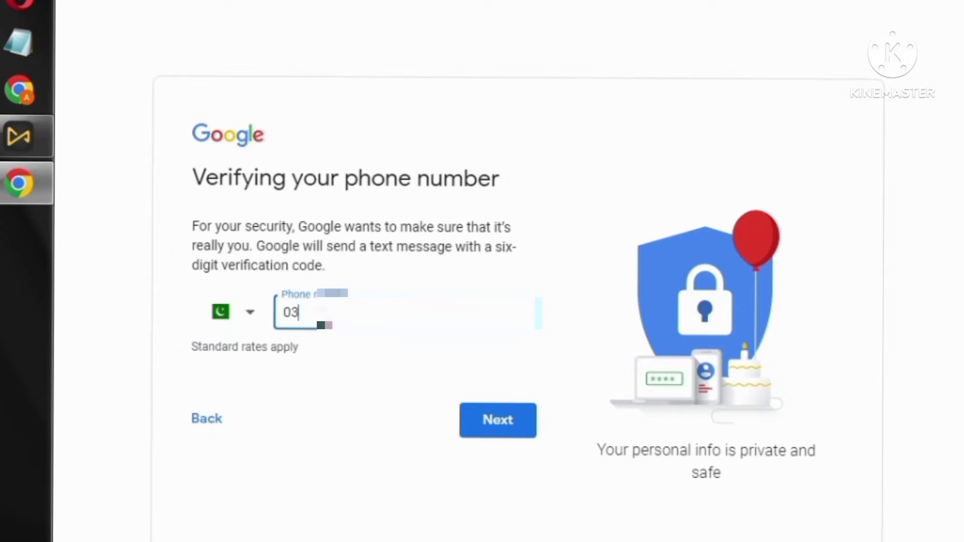
text(0)
key(BackSpace)
text(440)
key(BackSpace)
key(BackSpace)
key(BackSpace)
text(021)
text(??)
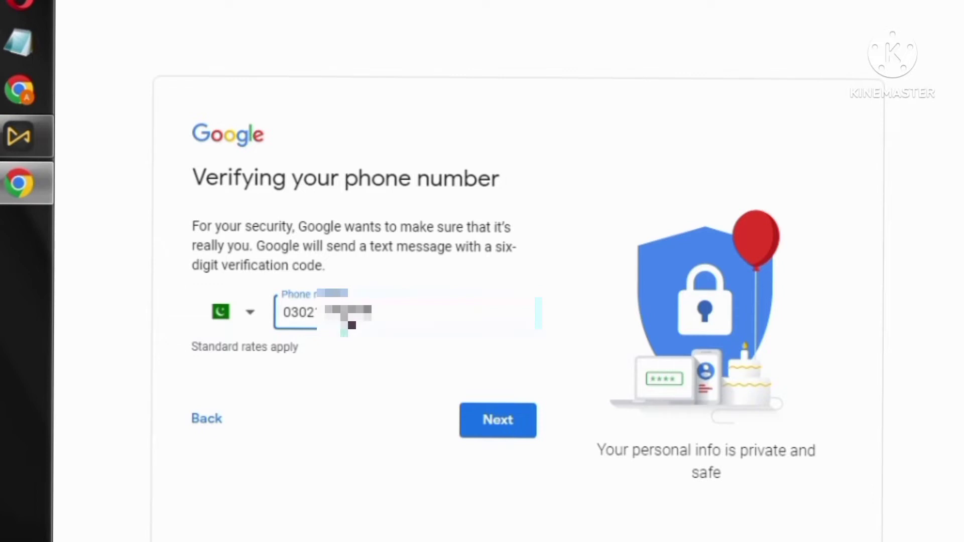
click(517, 416)
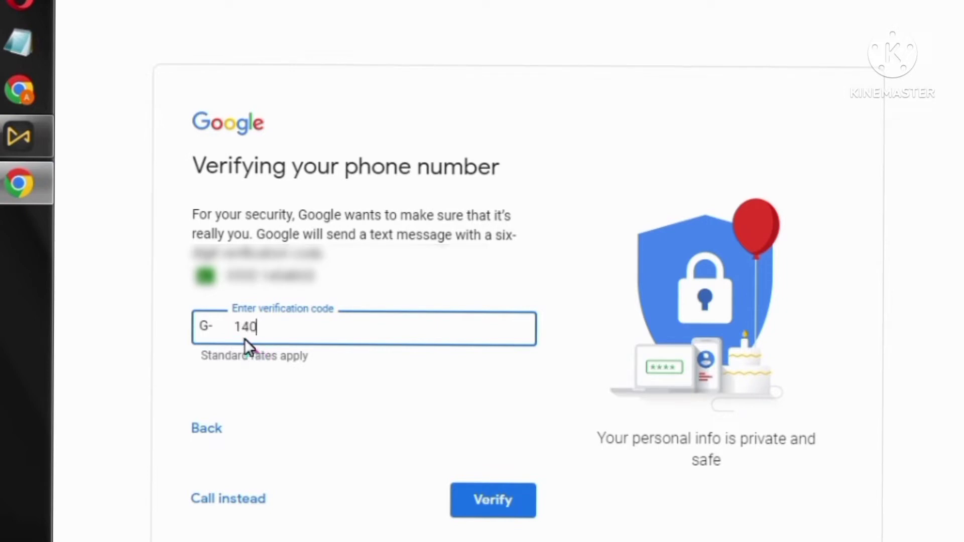
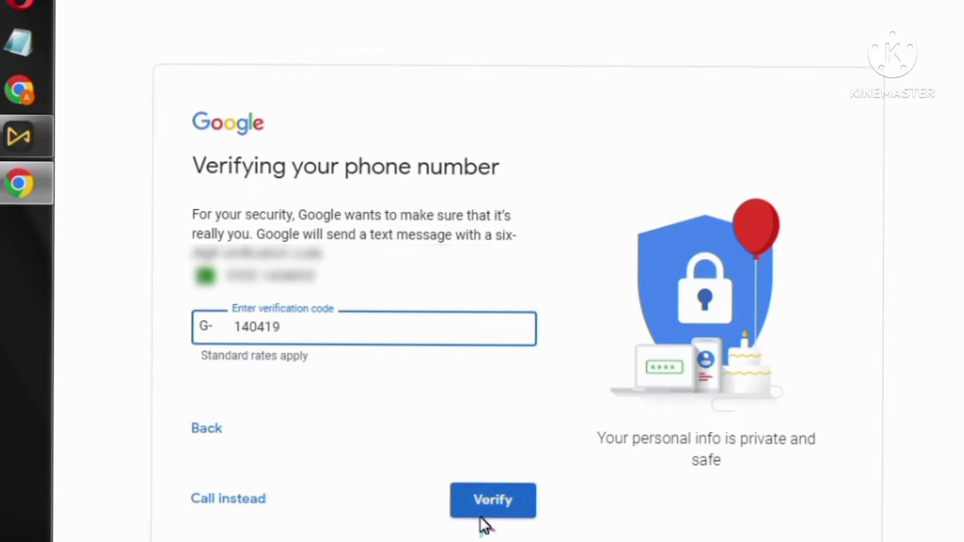
click(503, 500)
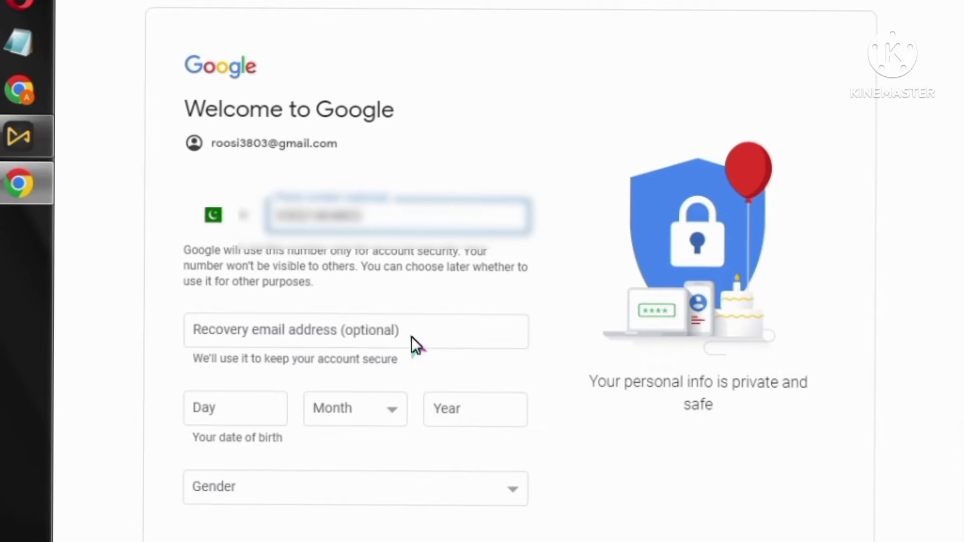
- Fill in the date of birth and set gender to Female
click(223, 409)
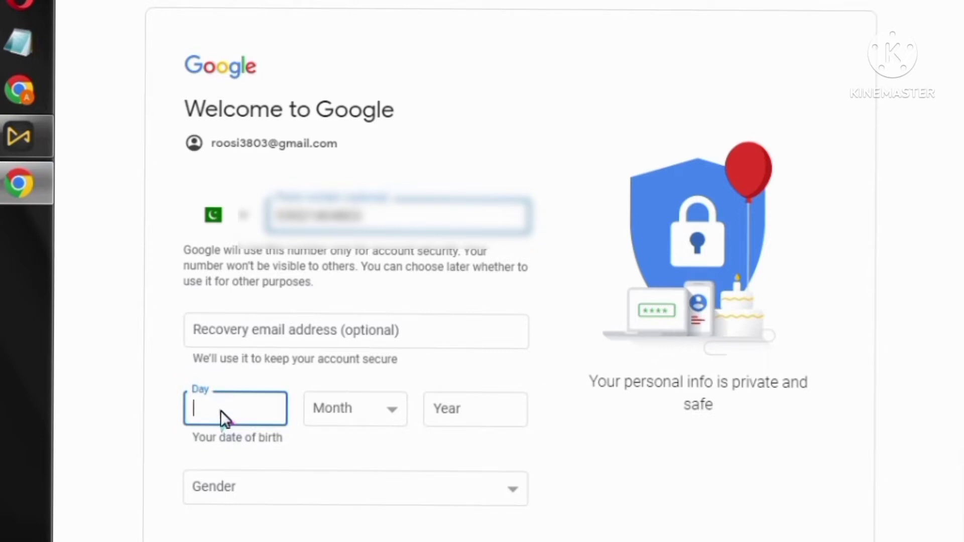
text(09)
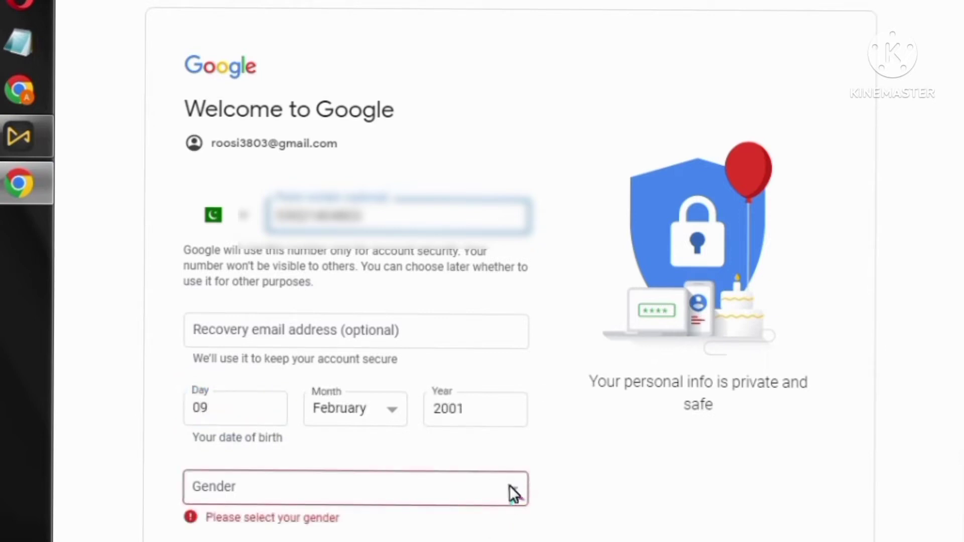
click(509, 485)
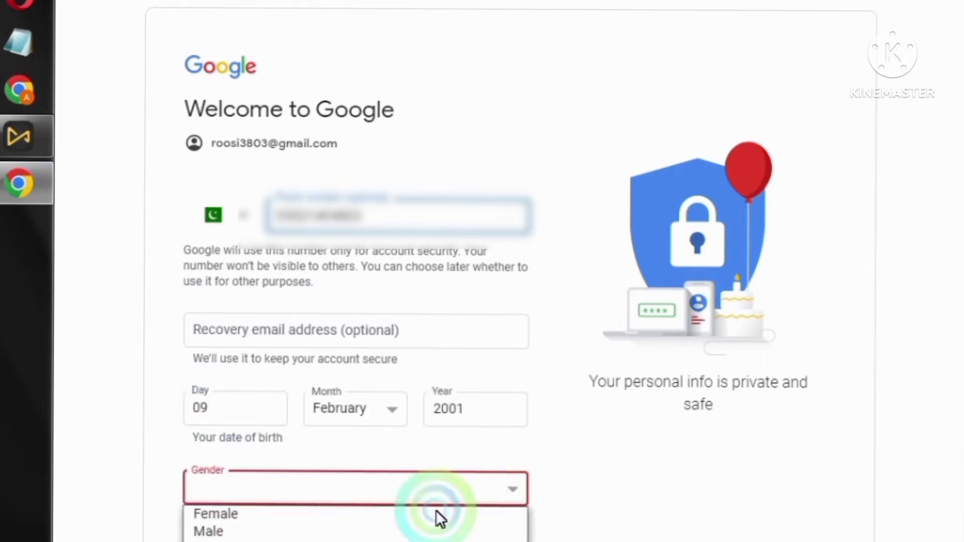
click(240, 513)
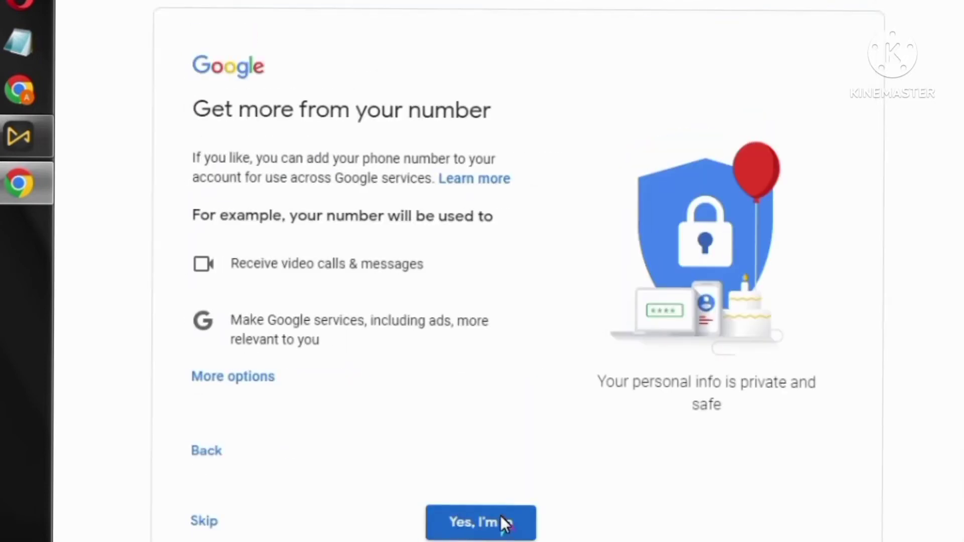
- Allow the phone number across Google services, review the Privacy and Terms, and agree
click(503, 513)
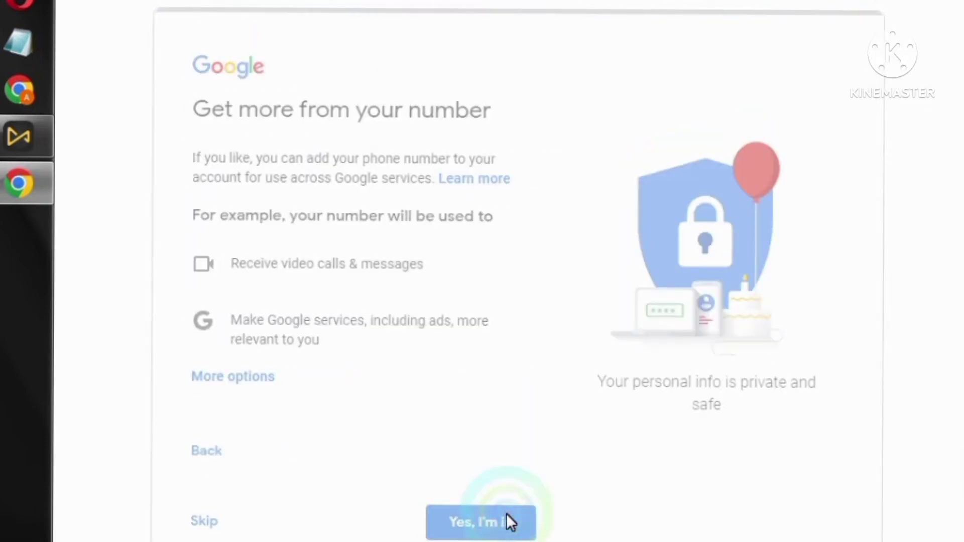
scroll(575, 263, down, 10)
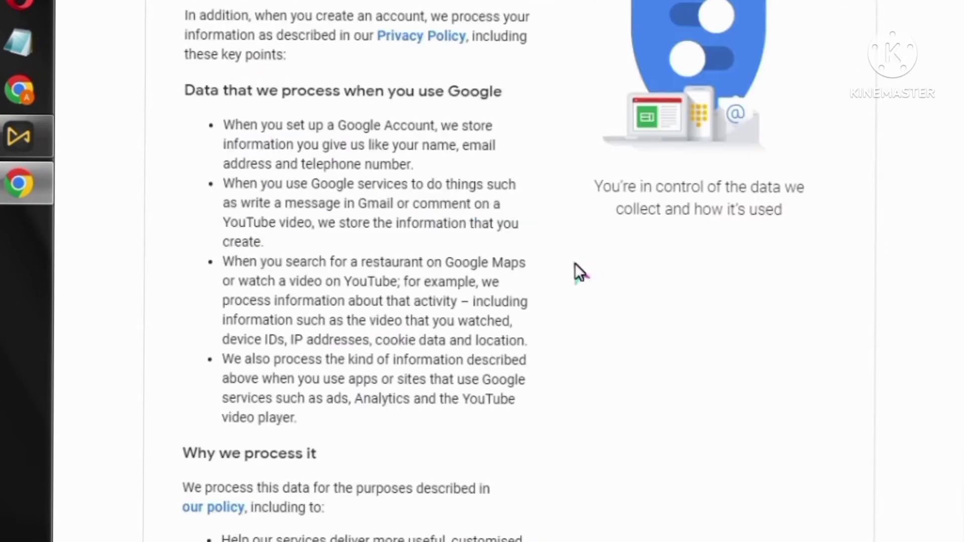
scroll(571, 266, down, 5)
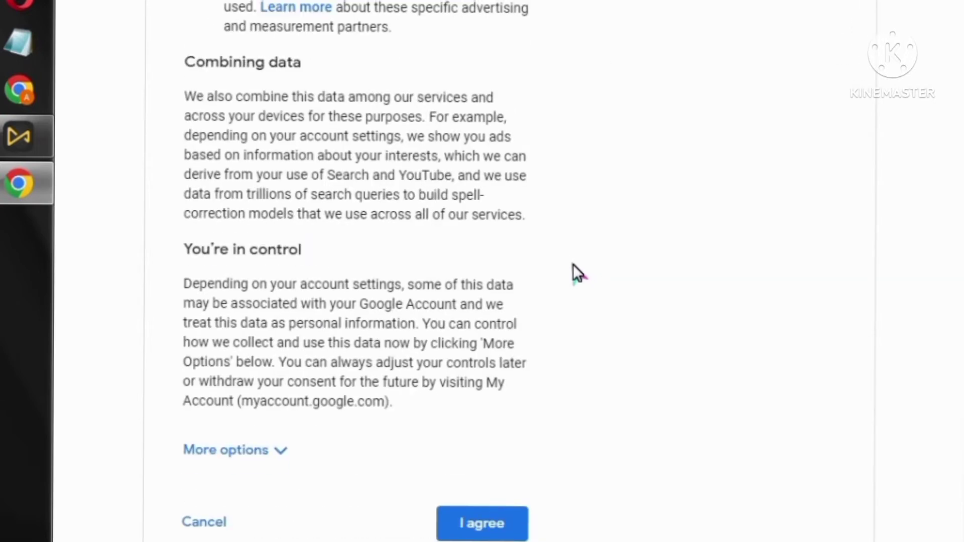
scroll(572, 264, up, 15)
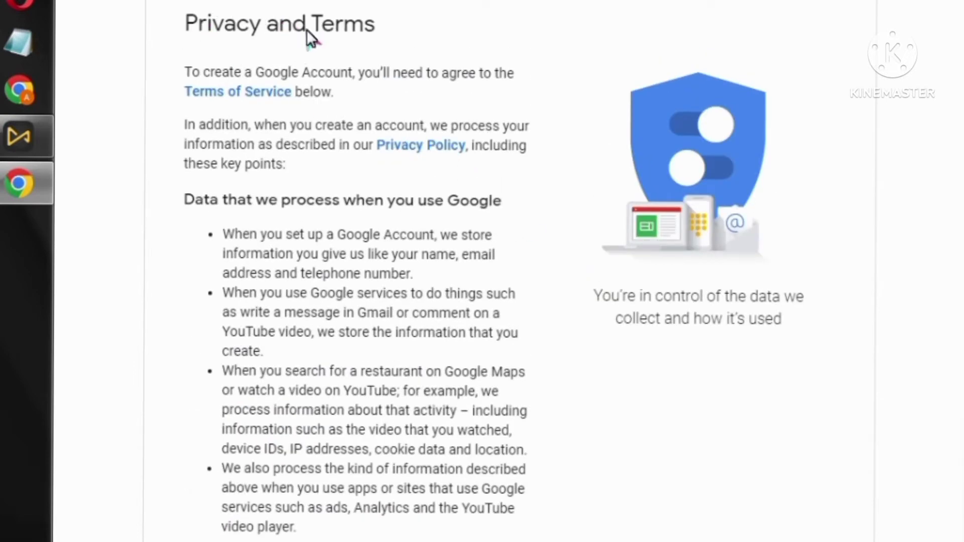
scroll(321, 126, down, 15)
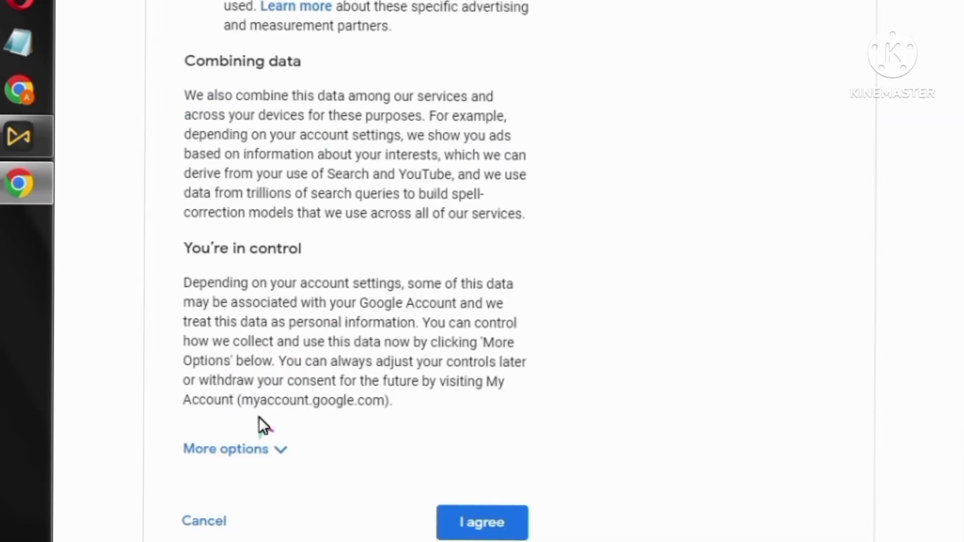
click(488, 527)
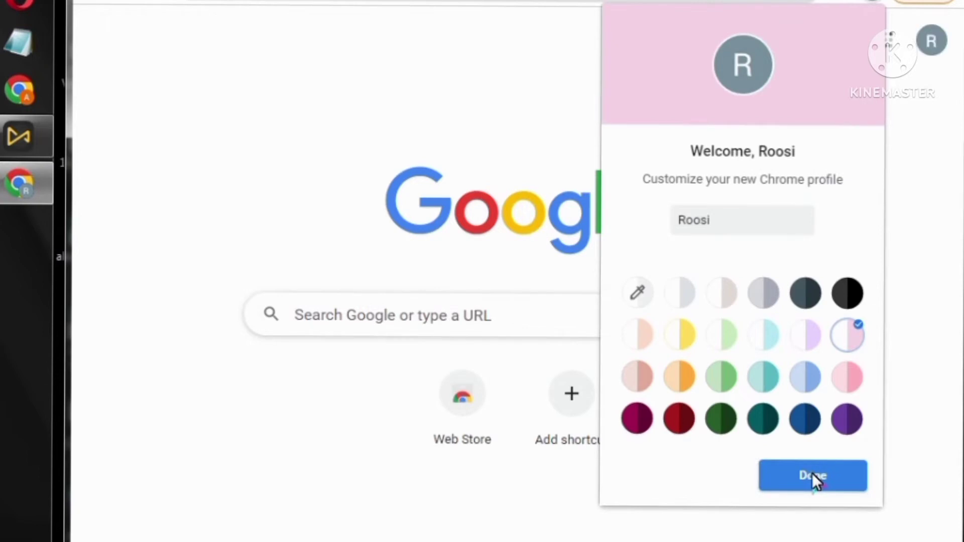
- Finish the Chrome profile setup, maximise the window, and open YouTube from Google apps
click(814, 475)
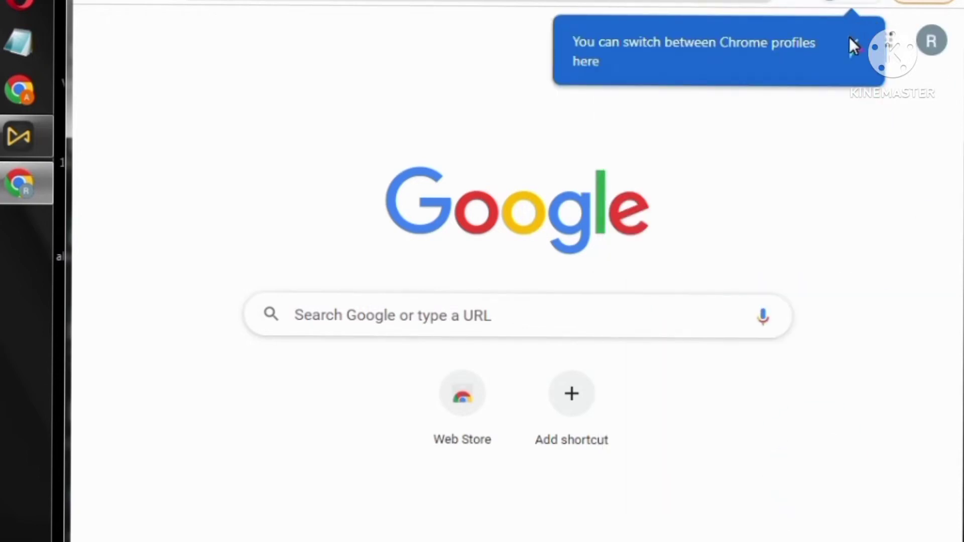
click(850, 39)
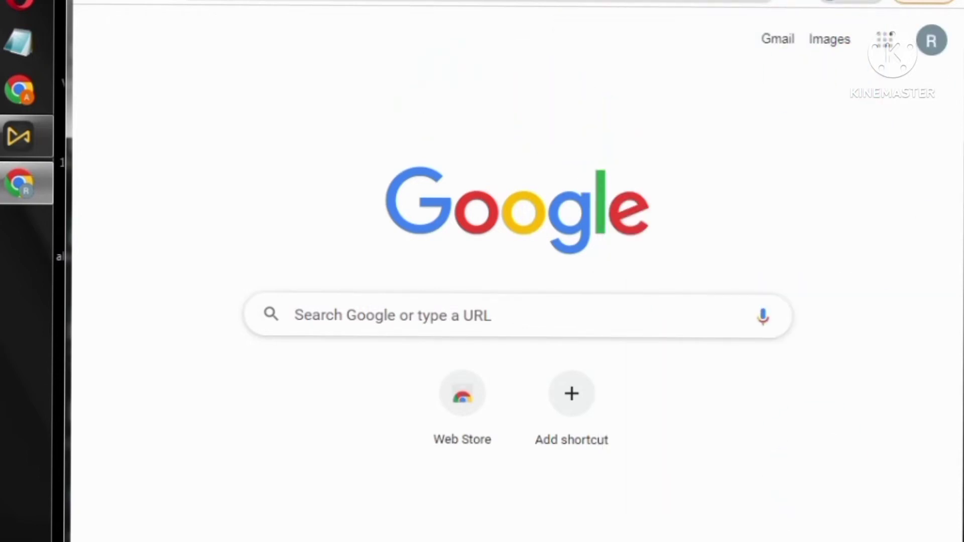
key(super+Up)
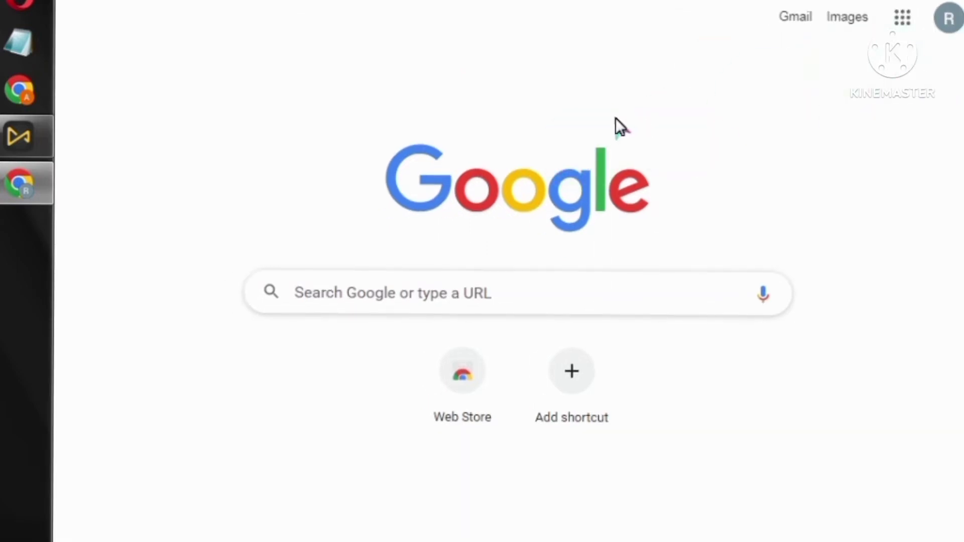
click(903, 21)
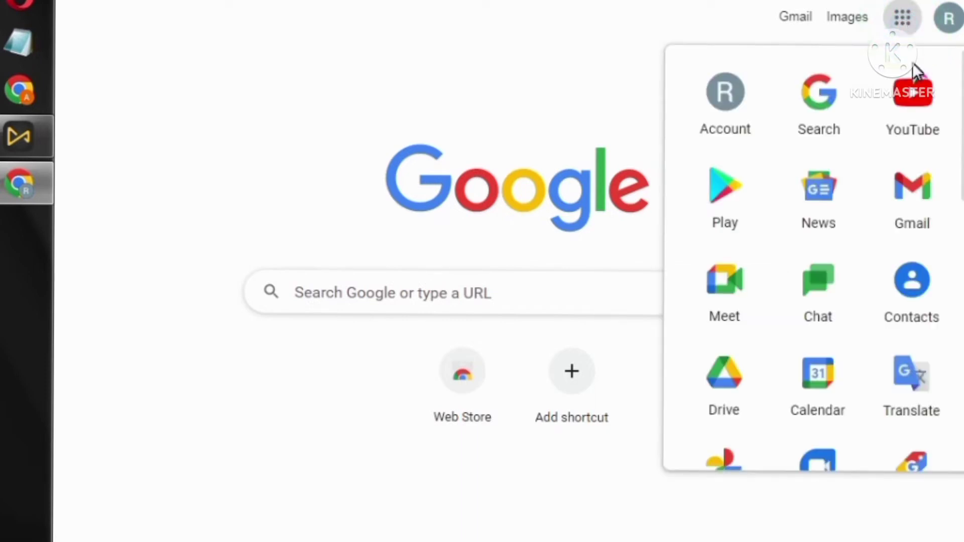
click(918, 93)
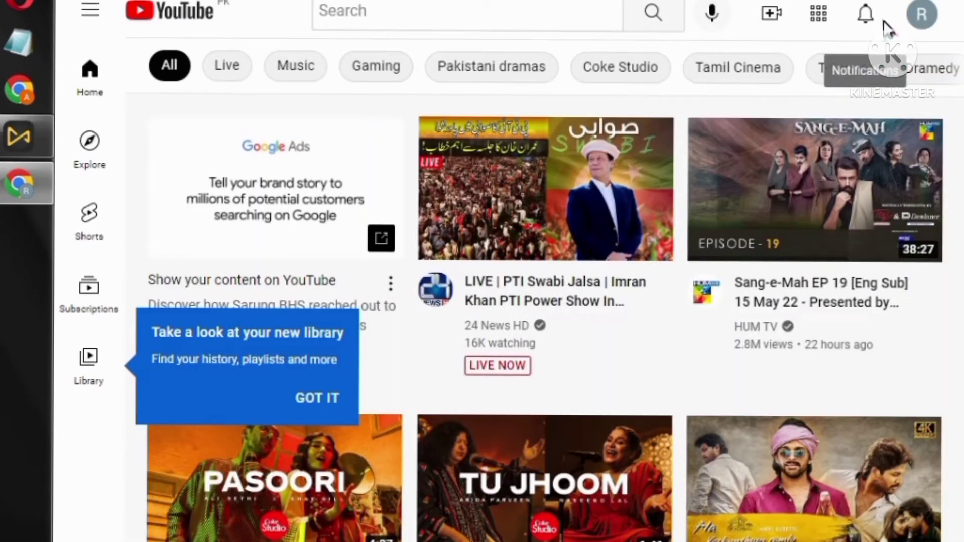
- Start creating a channel from the account menu and choose to upload a channel picture
click(929, 13)
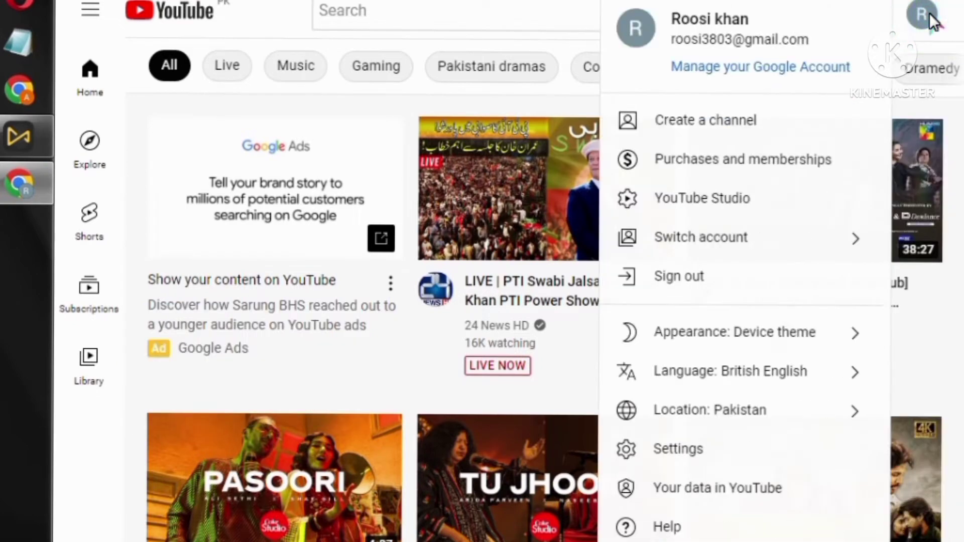
click(692, 124)
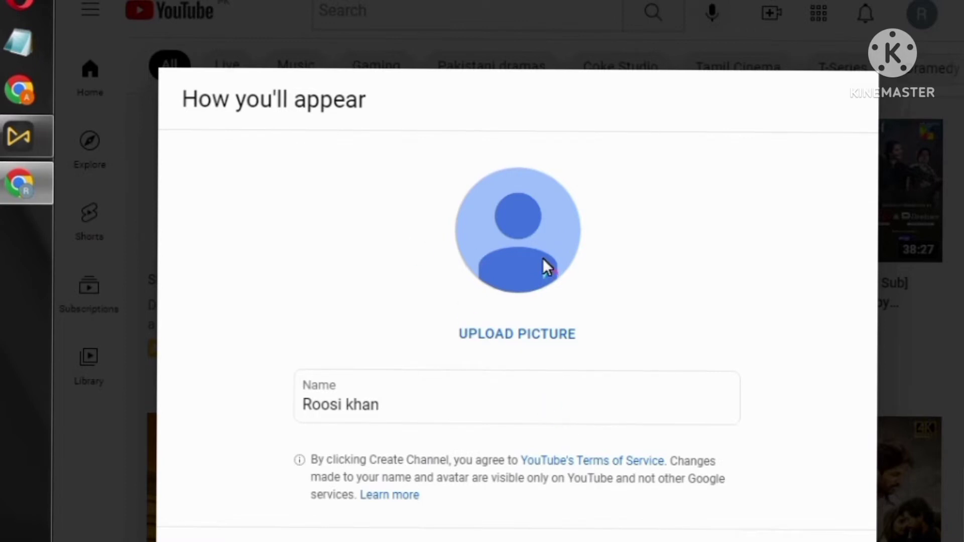
click(513, 334)
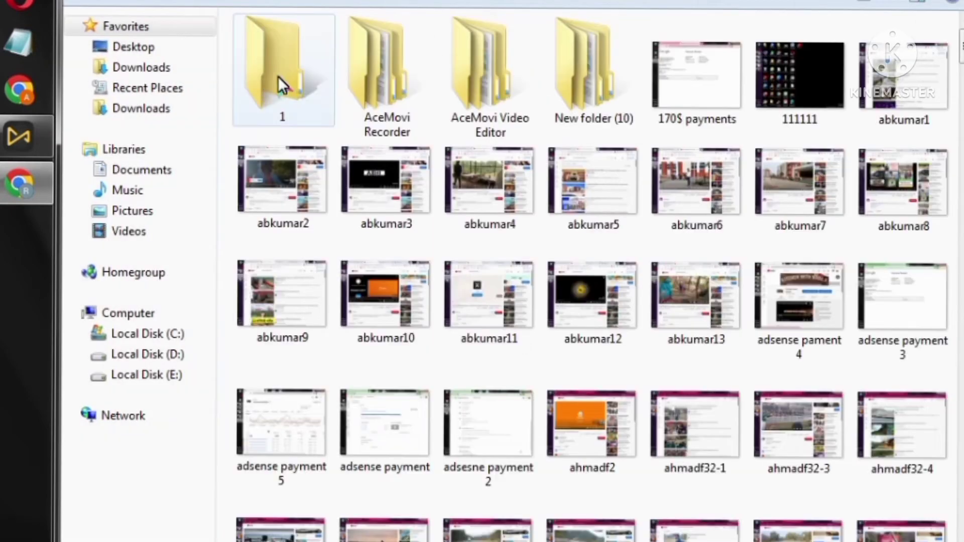
- Check folder 1 and My Videos for a picture, then return to the How you'll appear dialog
double_click(281, 76)
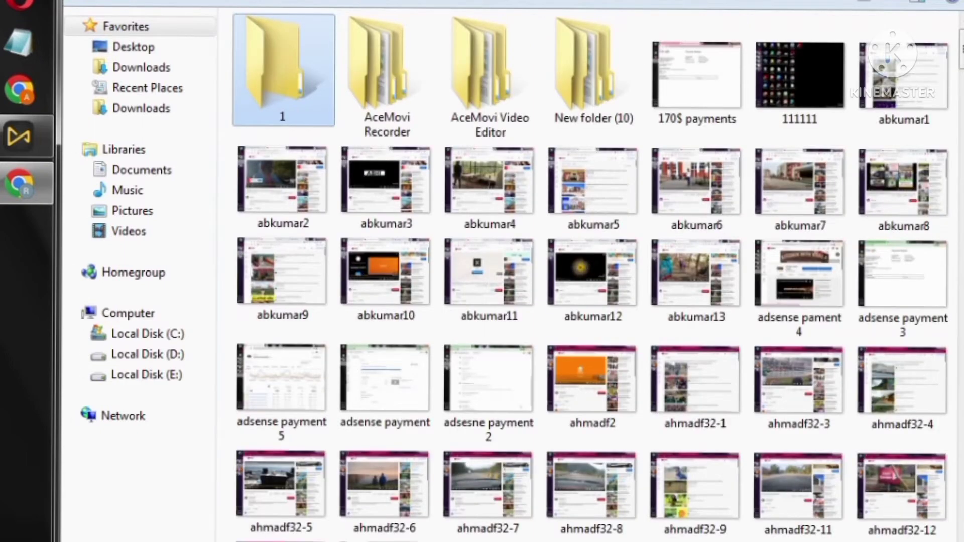
key(alt+Left)
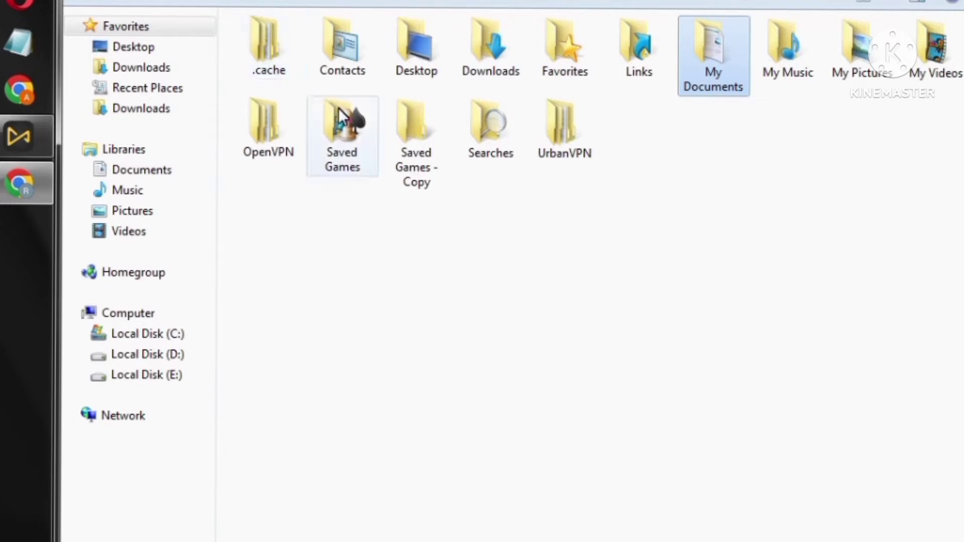
double_click(944, 73)
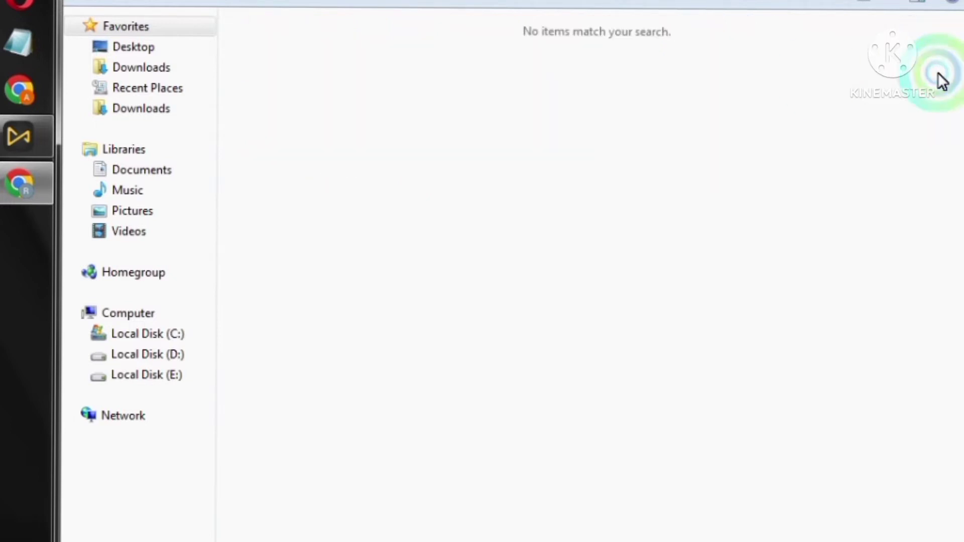
key(alt+Left)
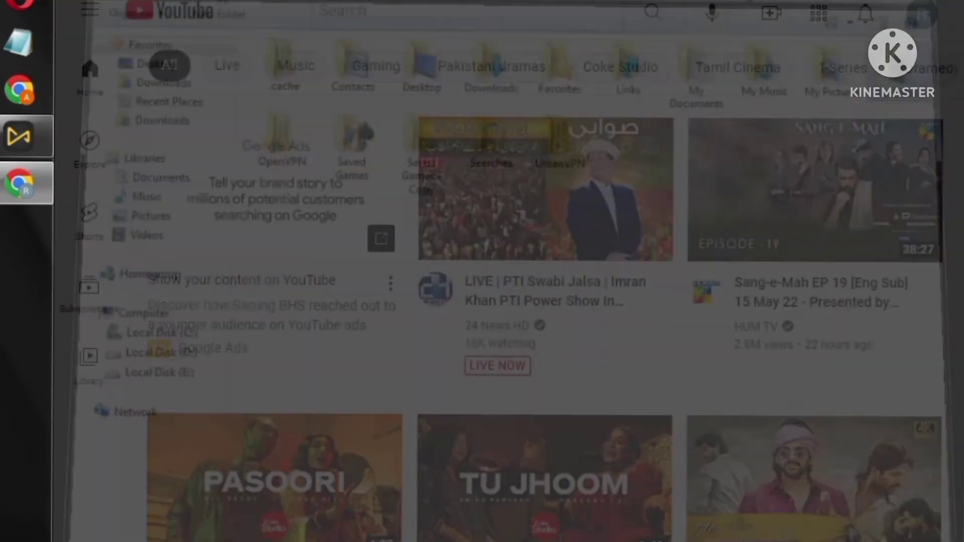
click(653, 164)
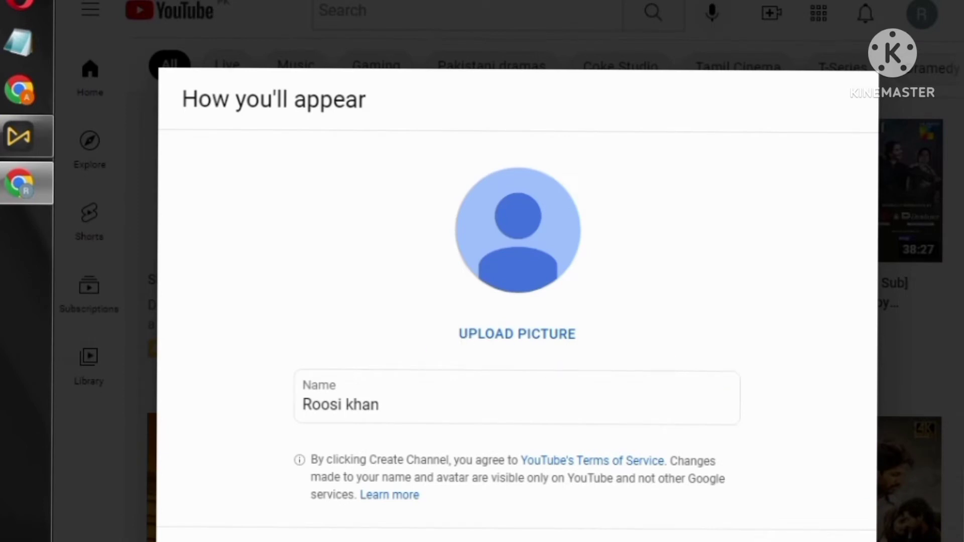
- Create the channel with the default avatar and open its Your channel page
click(765, 540)
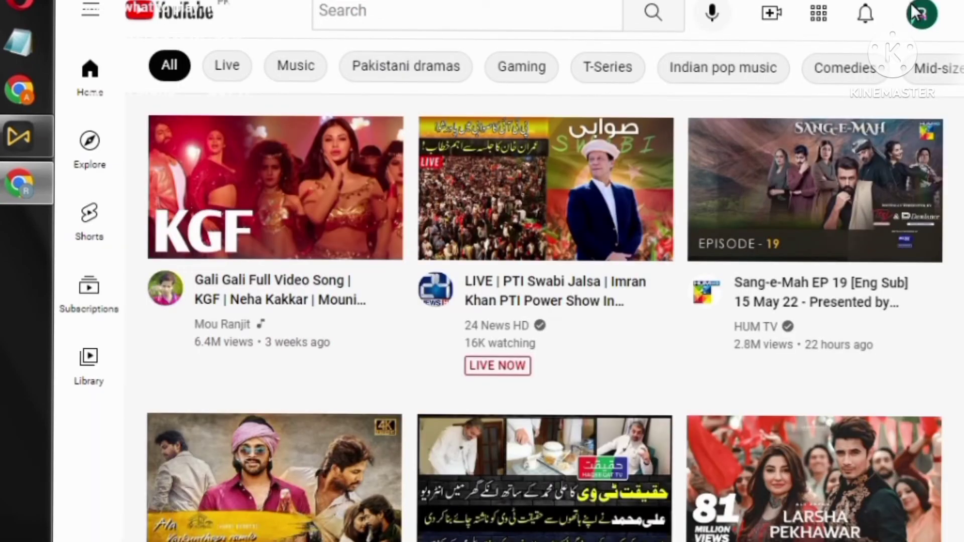
click(930, 14)
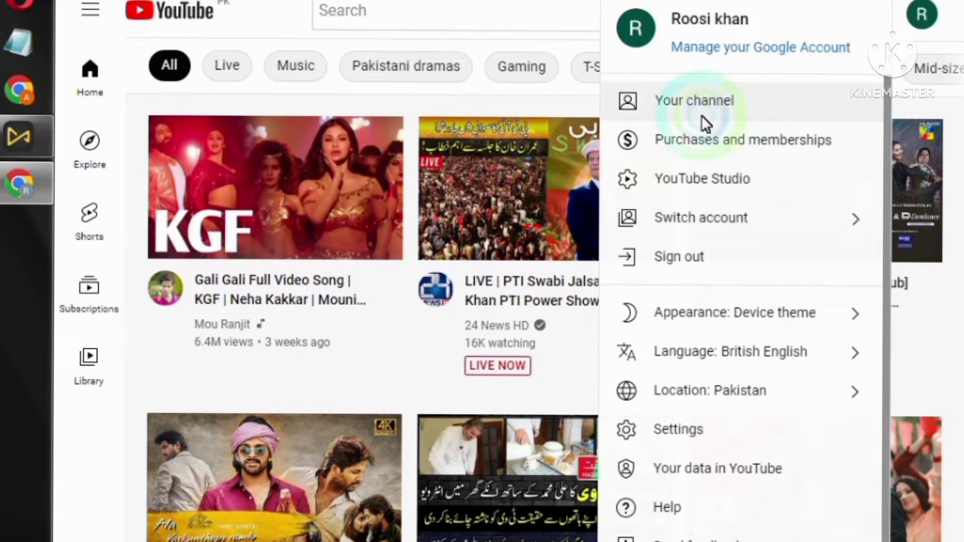
click(681, 99)
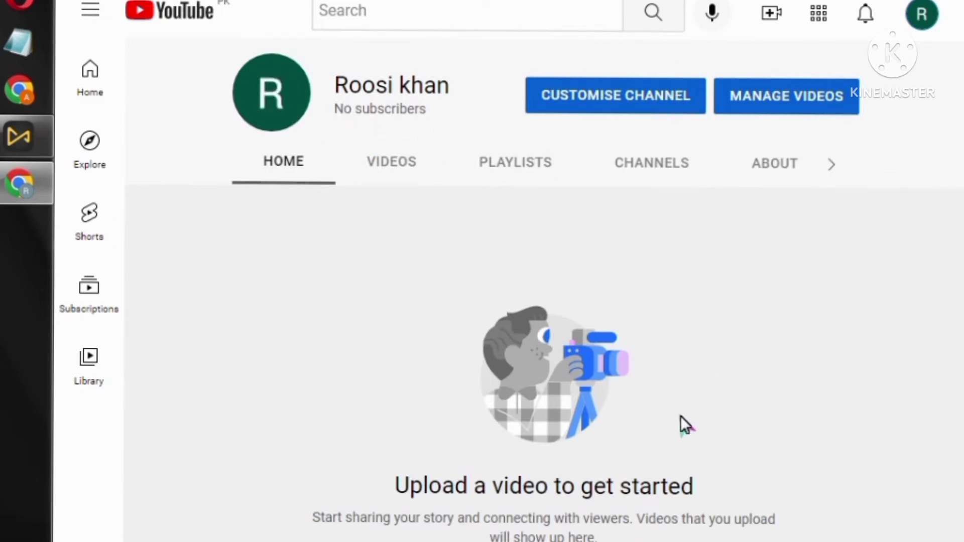
scroll(685, 407, down, 2)
scroll(687, 405, up, 2)
click(383, 158)
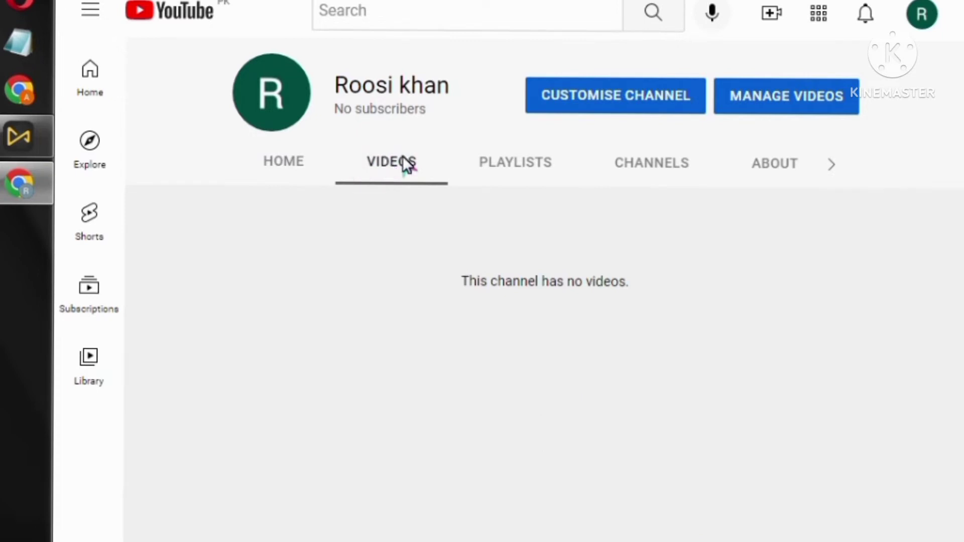
click(521, 166)
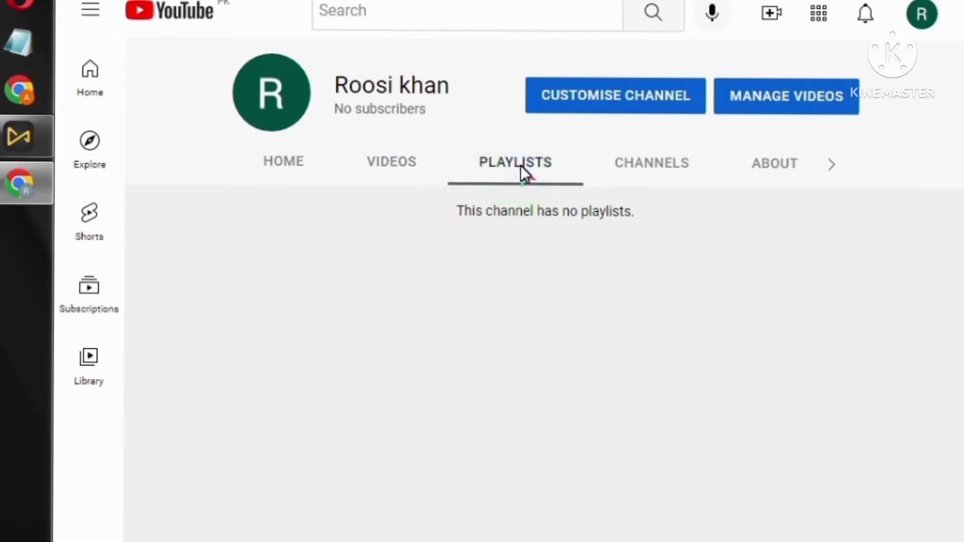
click(643, 171)
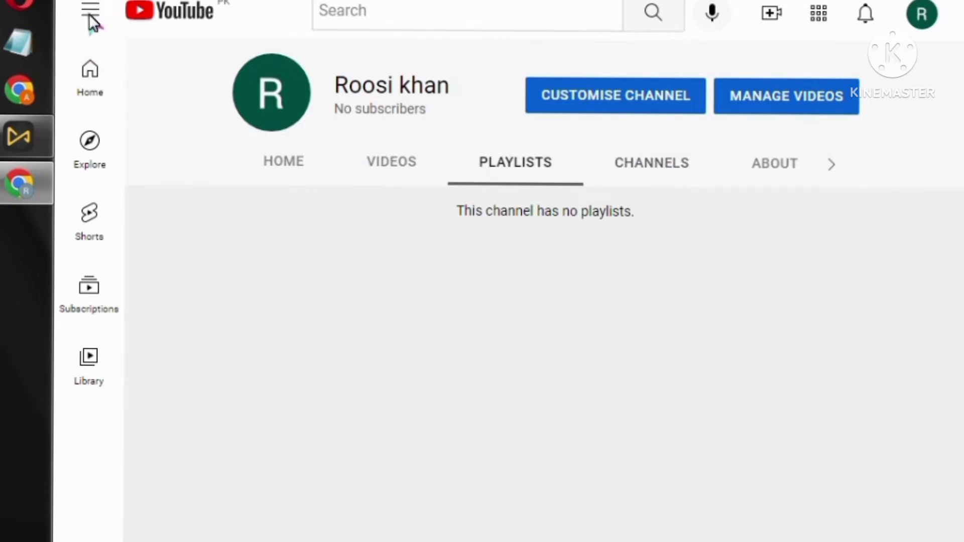
click(269, 160)
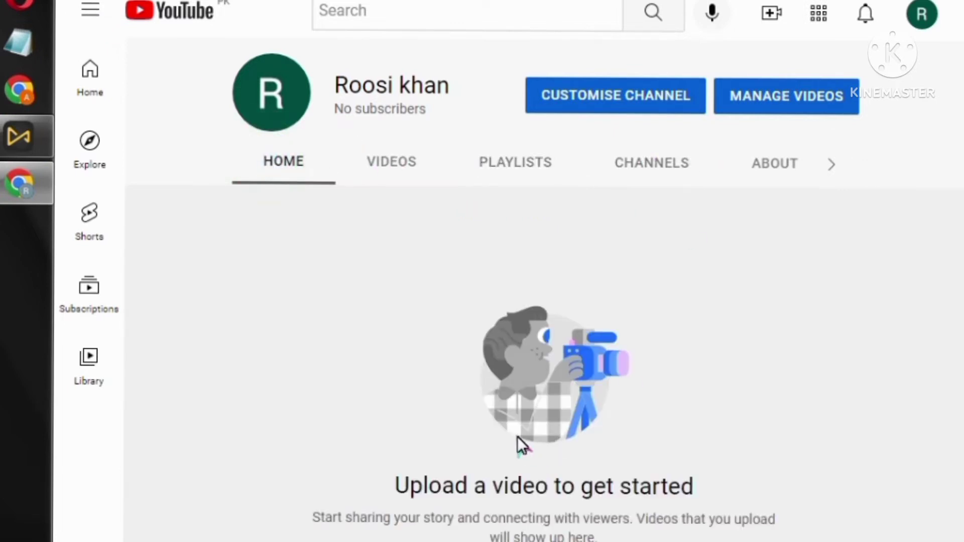
scroll(518, 435, down, 2)
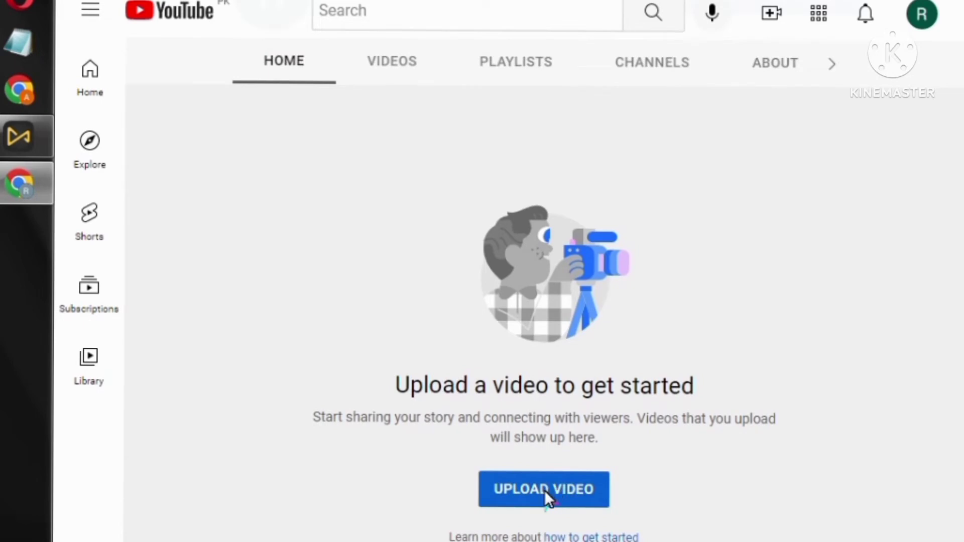
scroll(543, 280, up, 2)
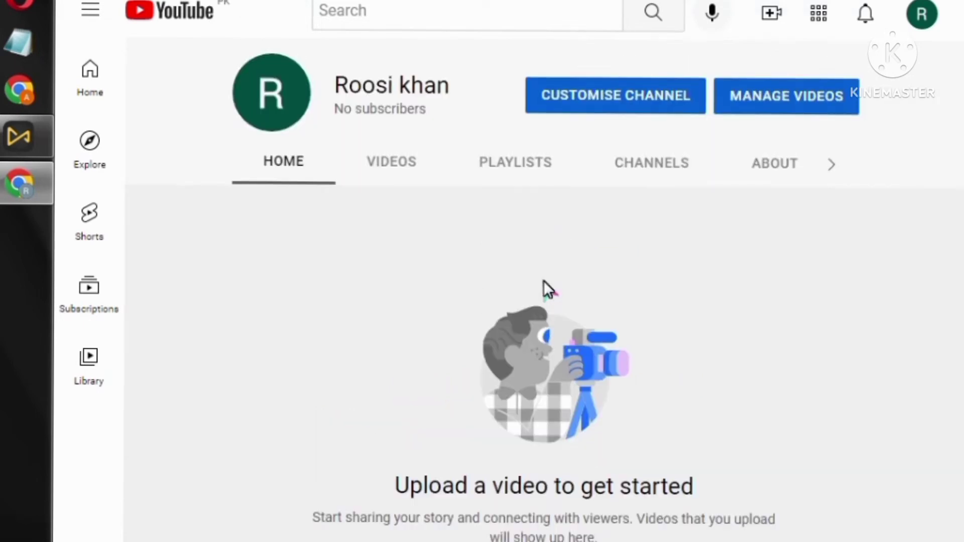
scroll(543, 281, down, 2)
scroll(542, 280, up, 2)
- Open Customise channel and dismiss the Studio welcome, dark theme and customisation tip pop-ups
click(632, 94)
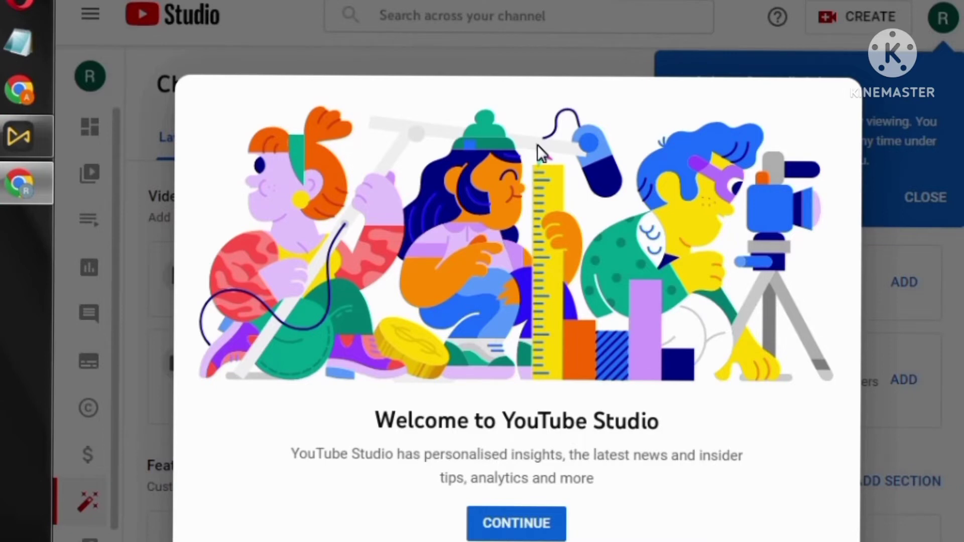
click(503, 530)
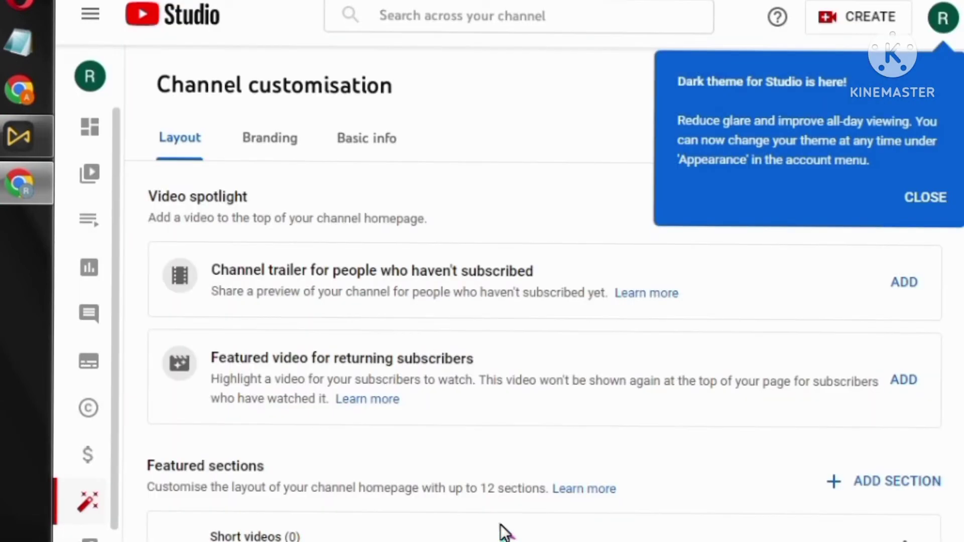
click(926, 192)
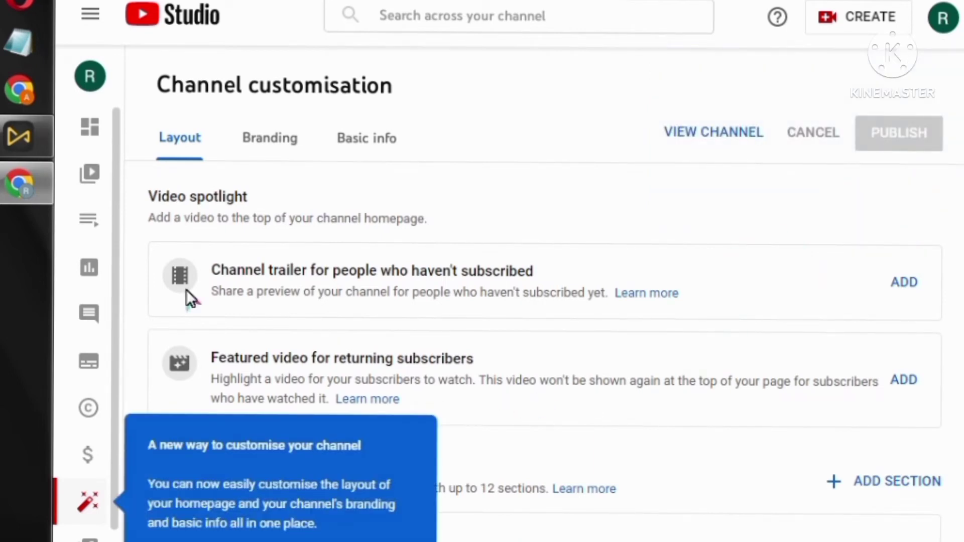
scroll(540, 352, down, 2)
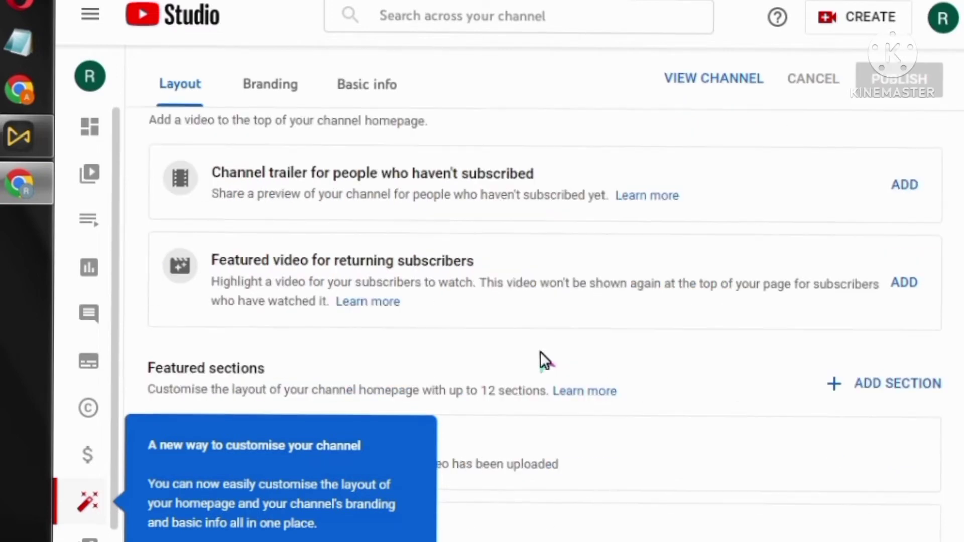
click(399, 536)
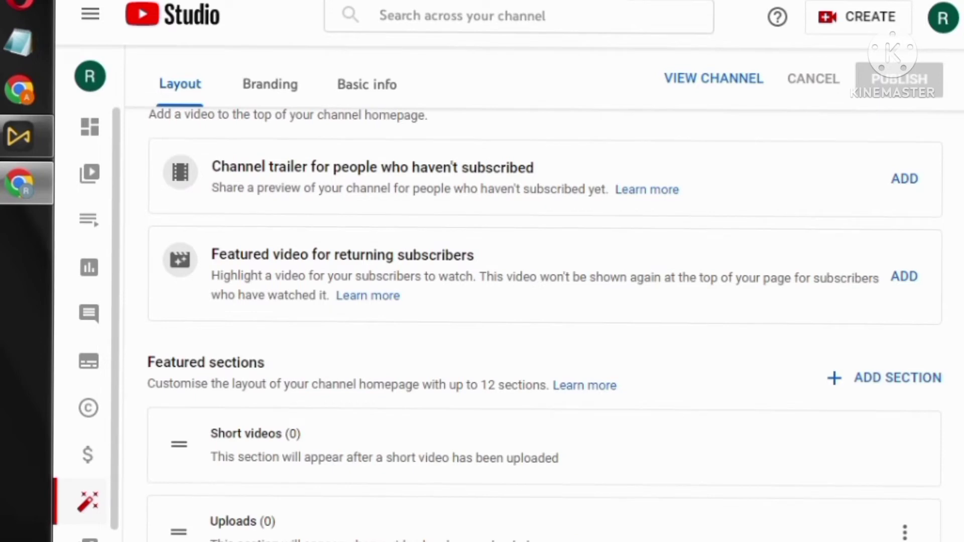
scroll(379, 349, up, 2)
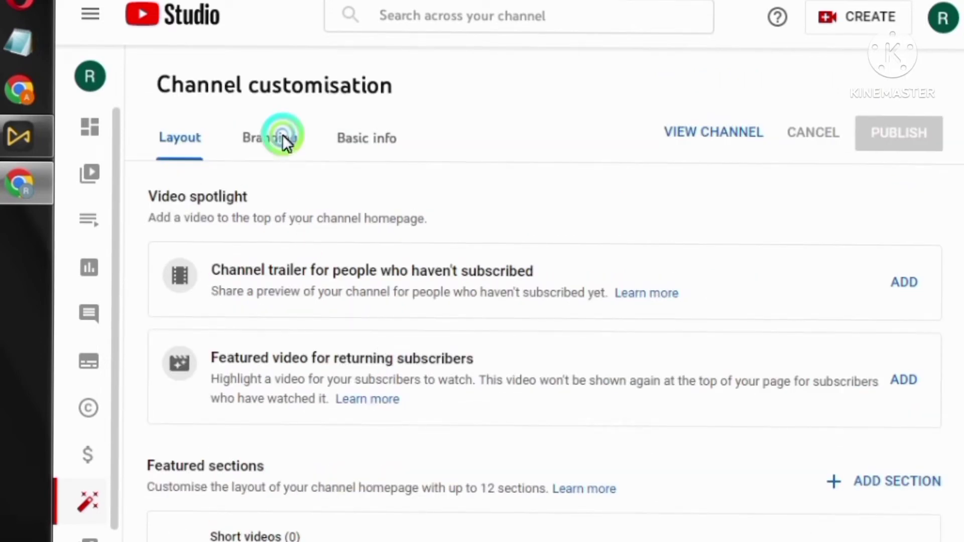
- Look over the channel's Branding tab, then move to Basic info to see the name and description
click(282, 135)
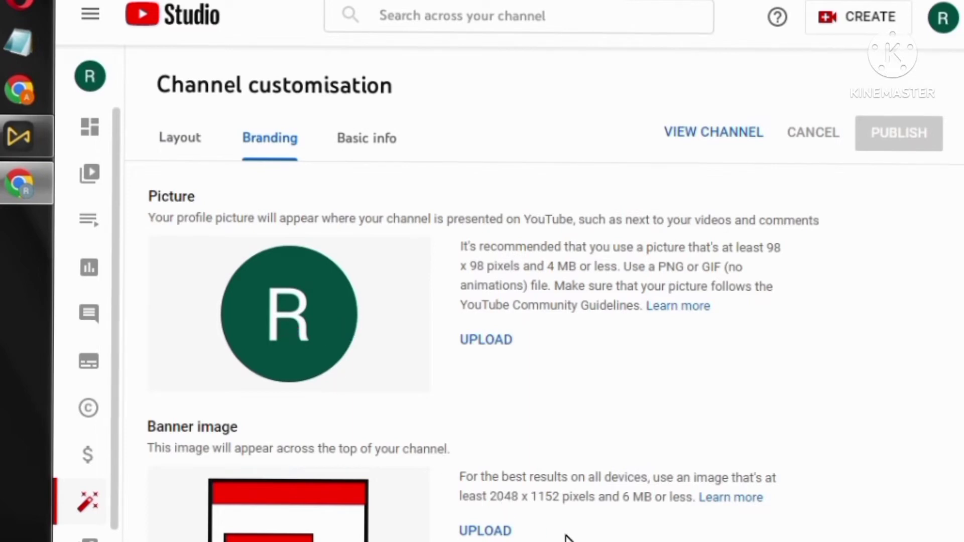
scroll(513, 531, down, 4)
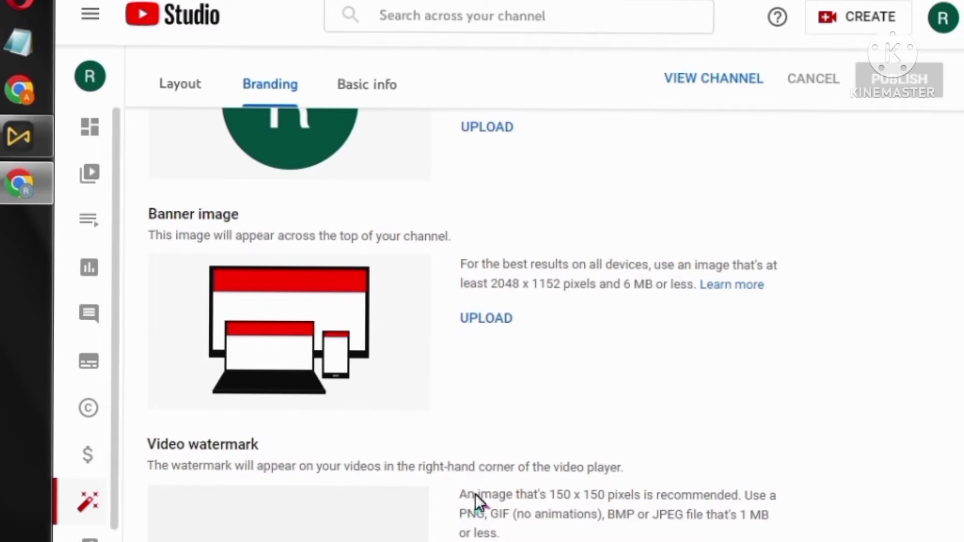
scroll(476, 493, up, 5)
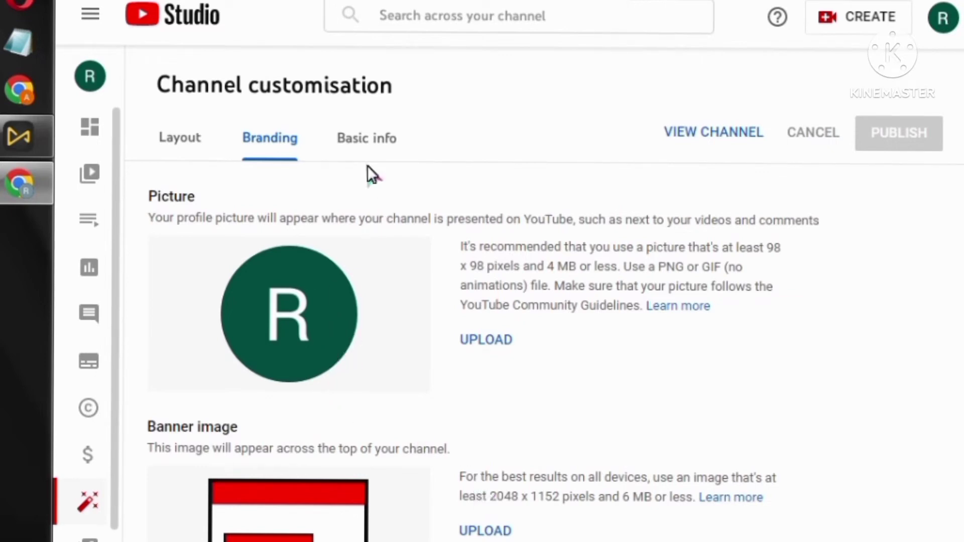
click(364, 147)
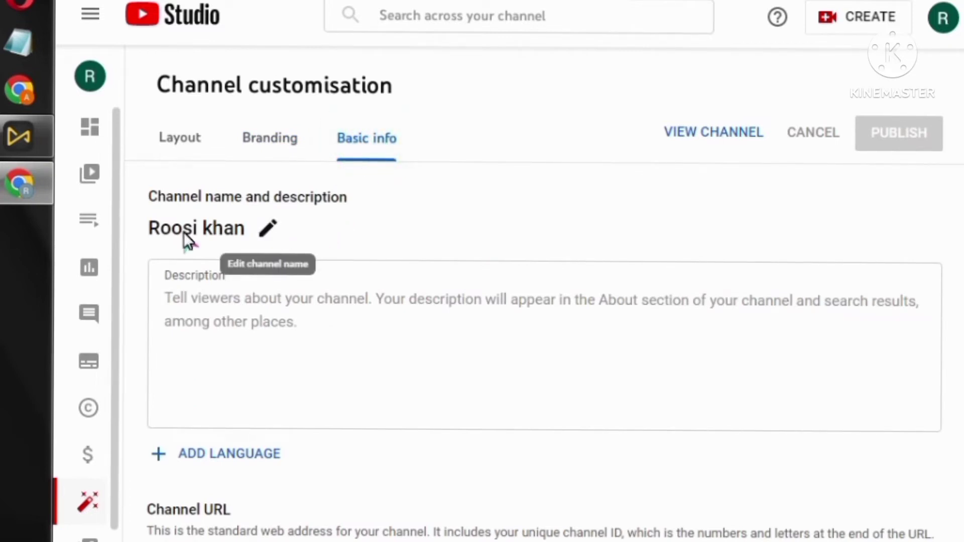
- Replace the old channel name with 'noor family vlog'
click(269, 227)
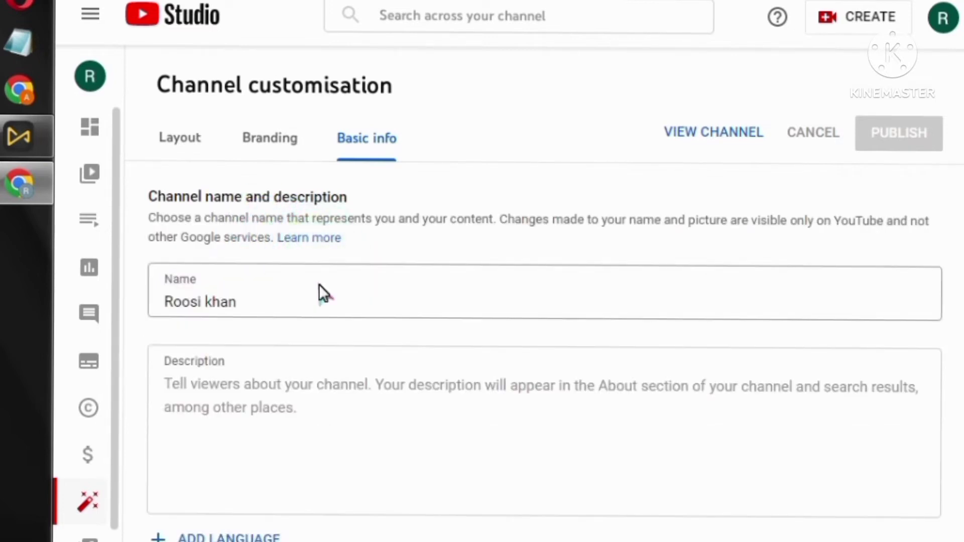
click(268, 300)
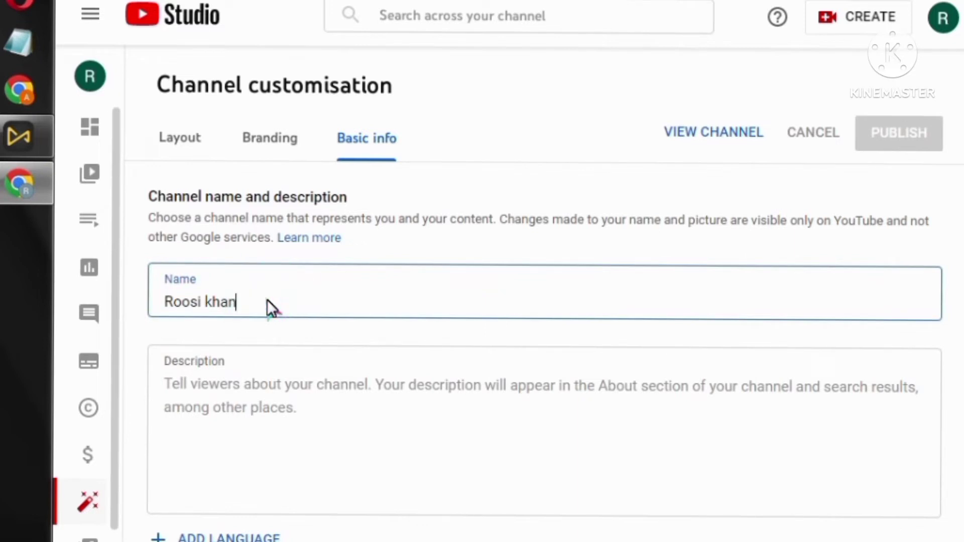
key(BackSpace)
key(BackSpace)
key(BackSpace)
key(BackSpace)
key(BackSpace)
key(BackSpace)
key(BackSpace)
key(BackSpace)
key(BackSpace)
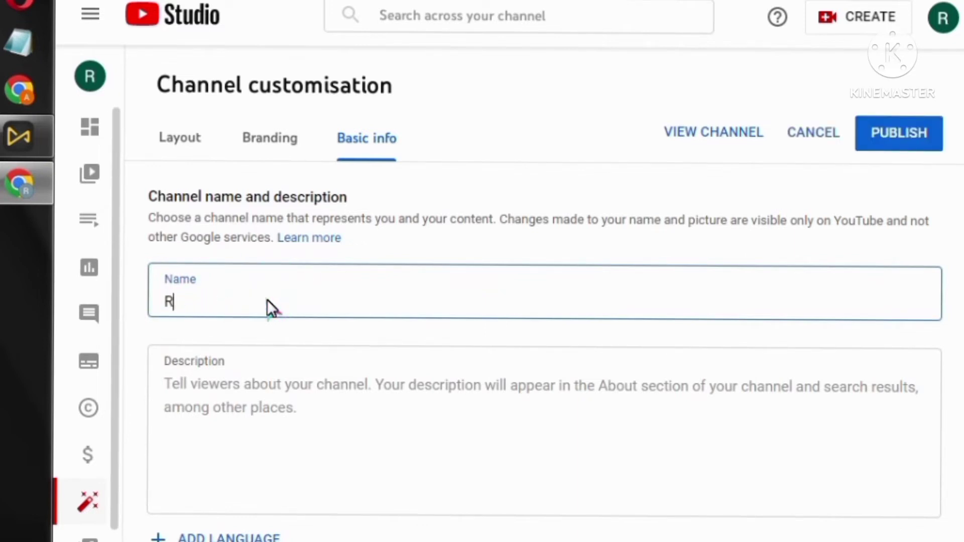
key(BackSpace)
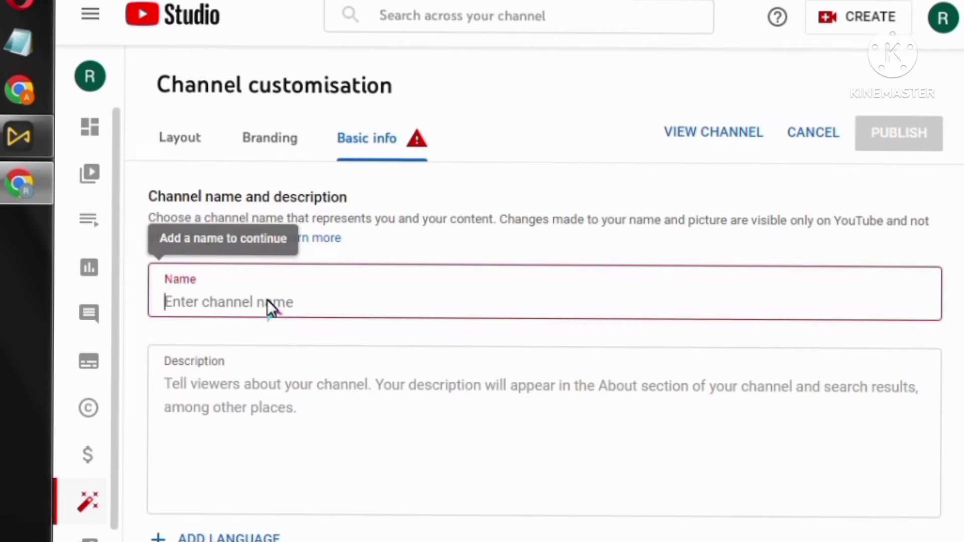
text(noo)
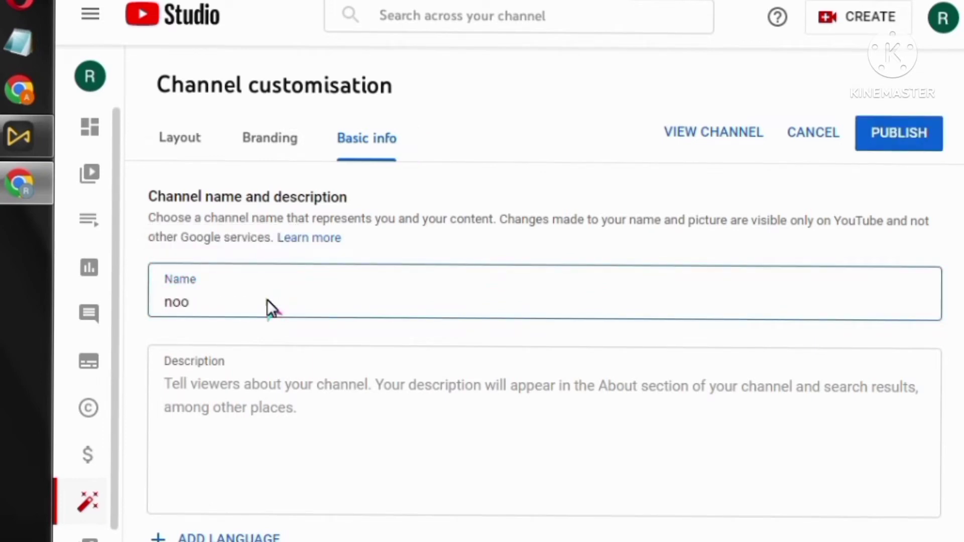
text(r vlog)
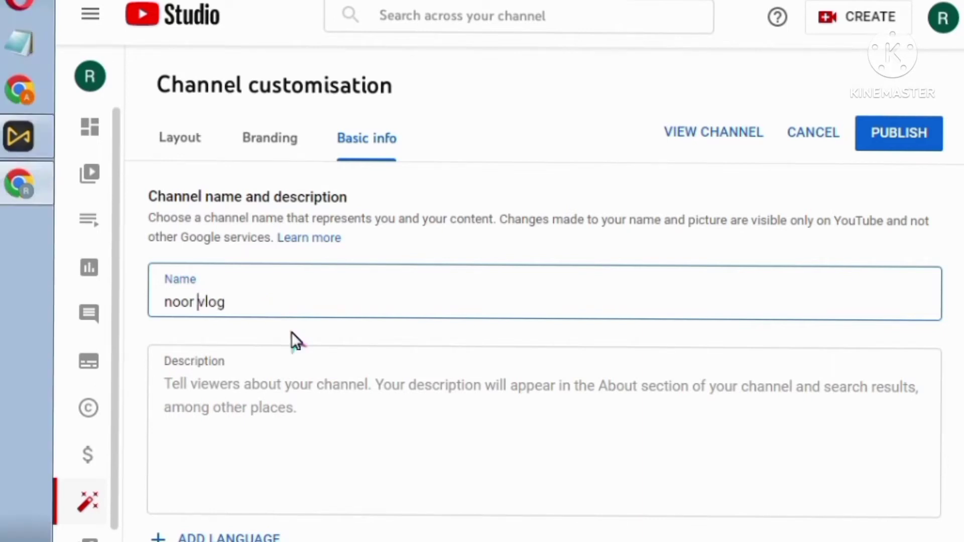
text(family)
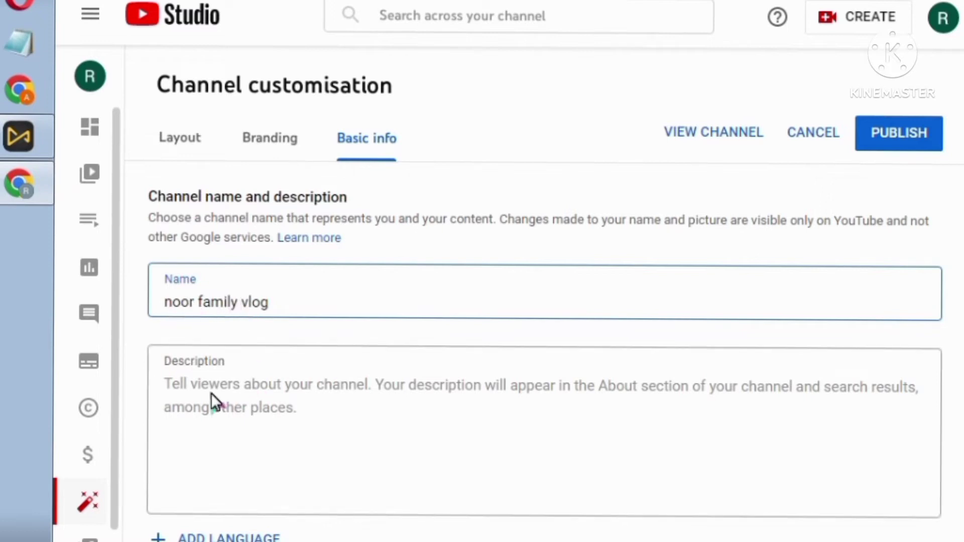
click(450, 398)
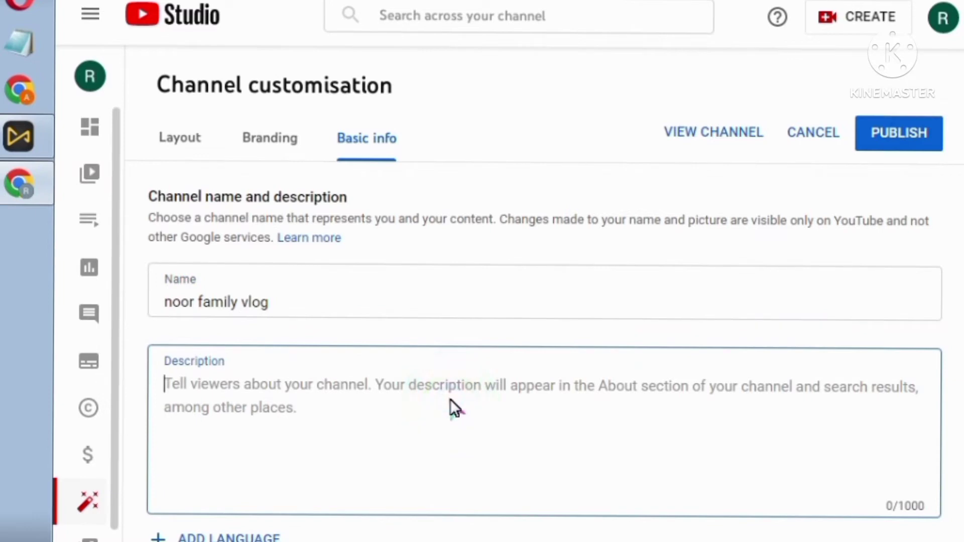
- Write the channel description 'this is my channel for v log and daily how work'
text(this id)
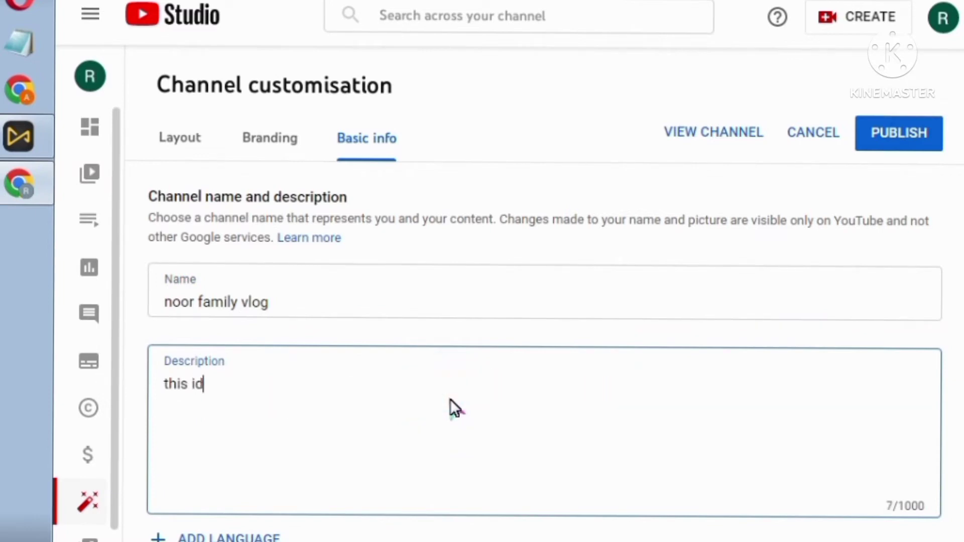
key(BackSpace)
text(s my ch)
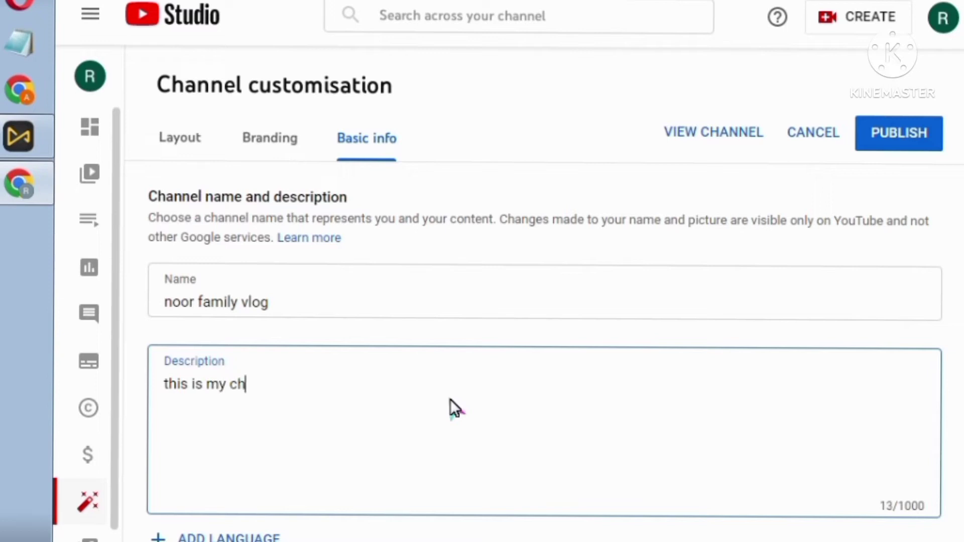
text(annel for)
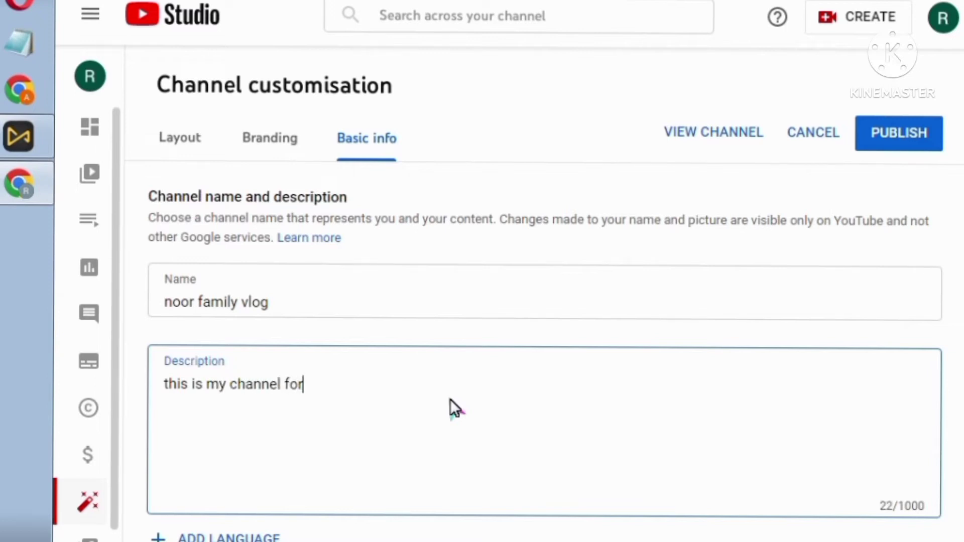
text( v)
text(log)
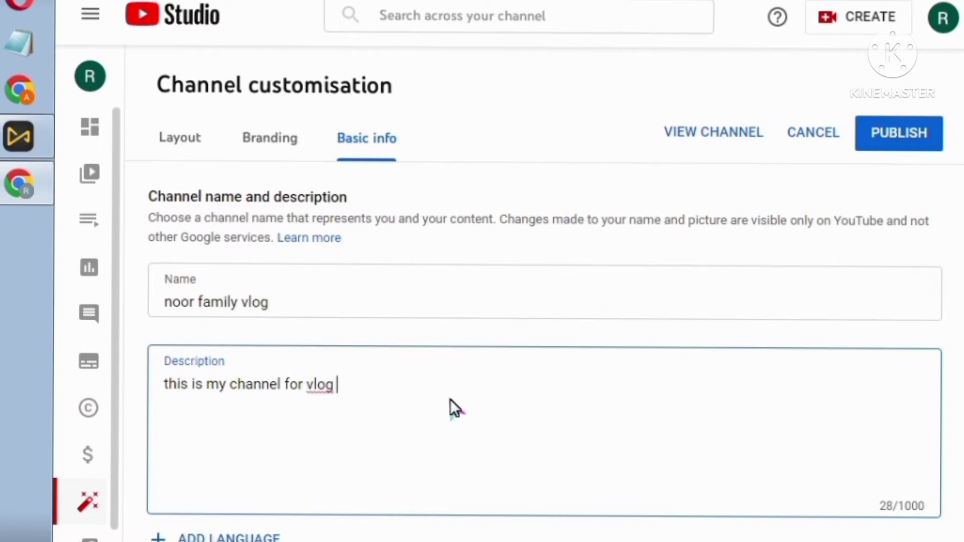
text(and daily)
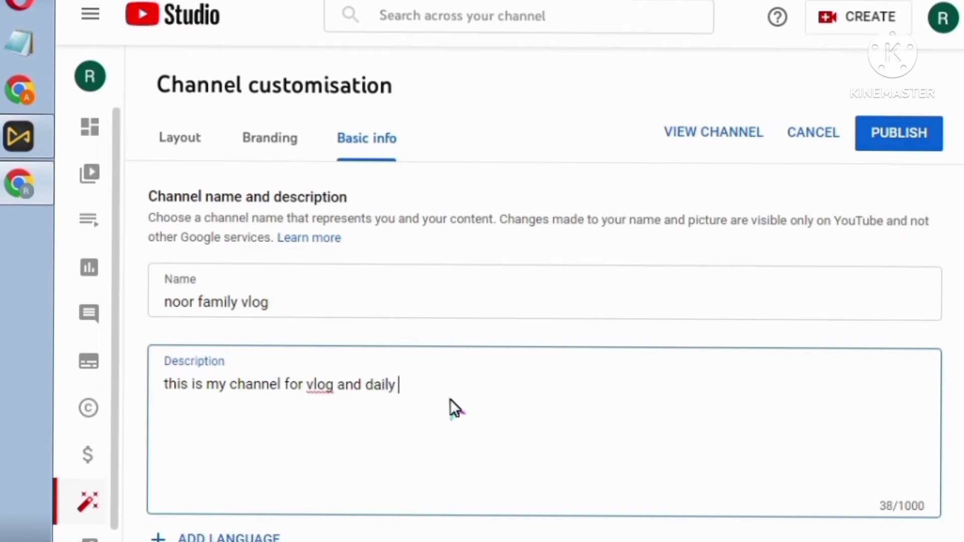
text( how we)
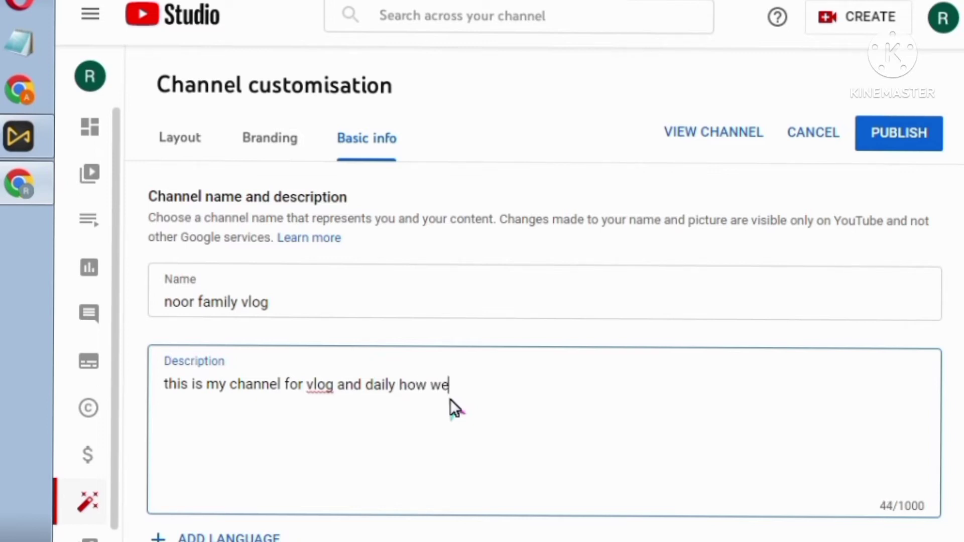
text(work)
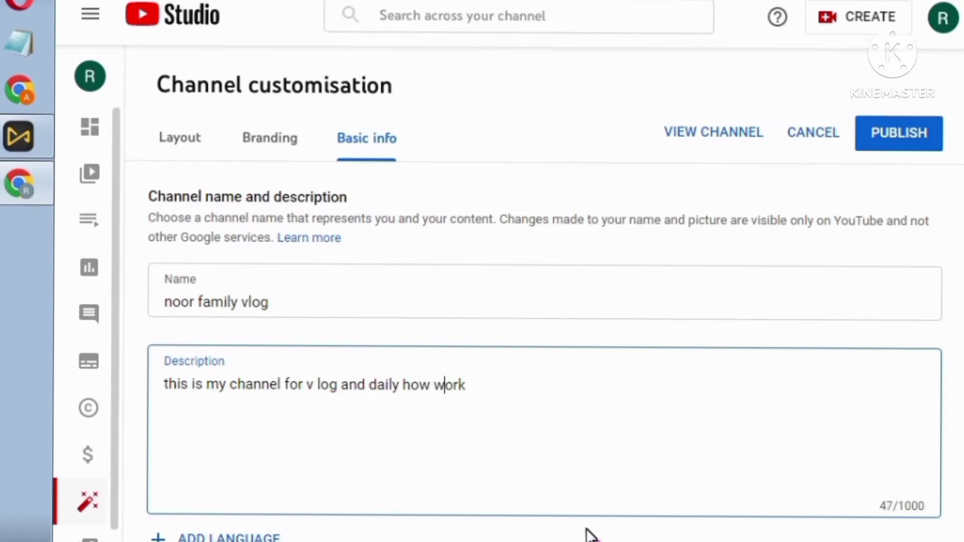
scroll(562, 462, down, 5)
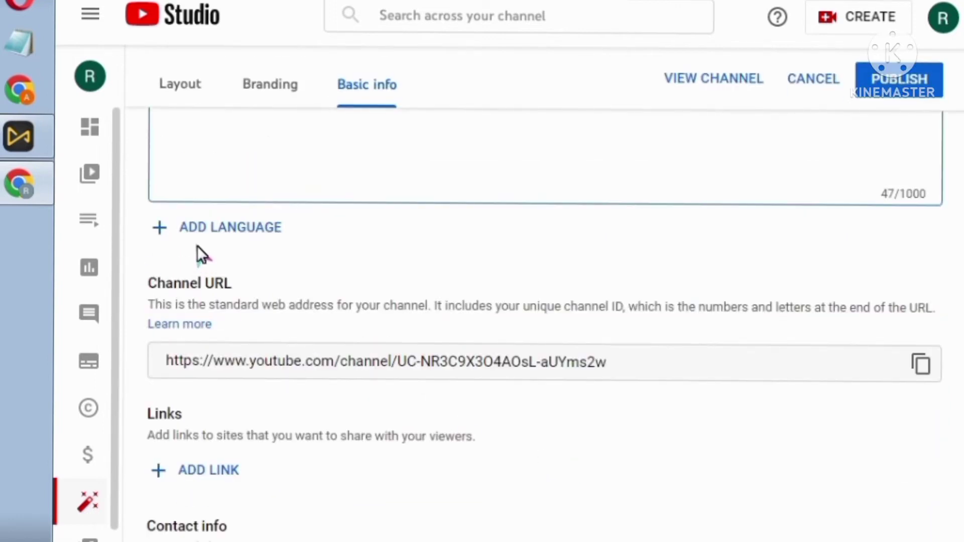
- Add a channel translation with Urdu as the original language
click(251, 232)
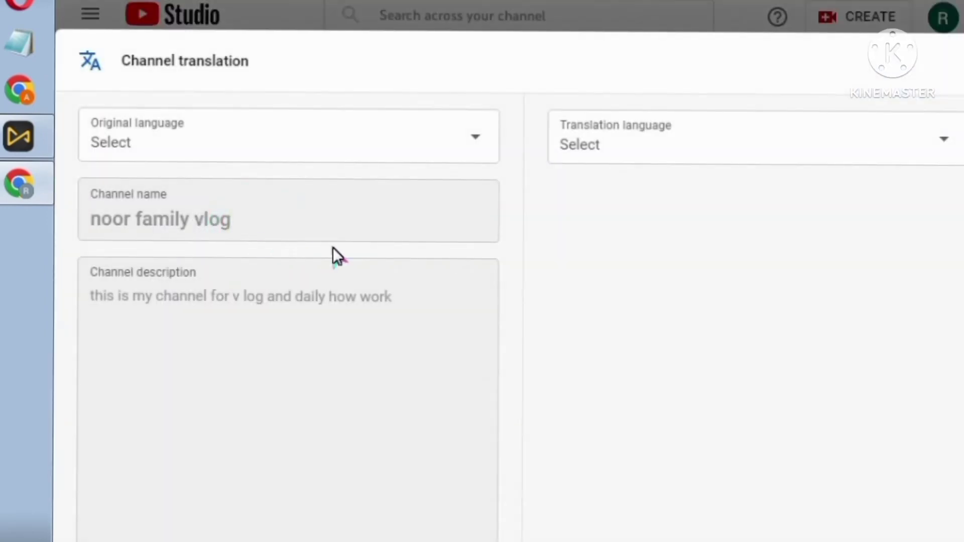
click(481, 135)
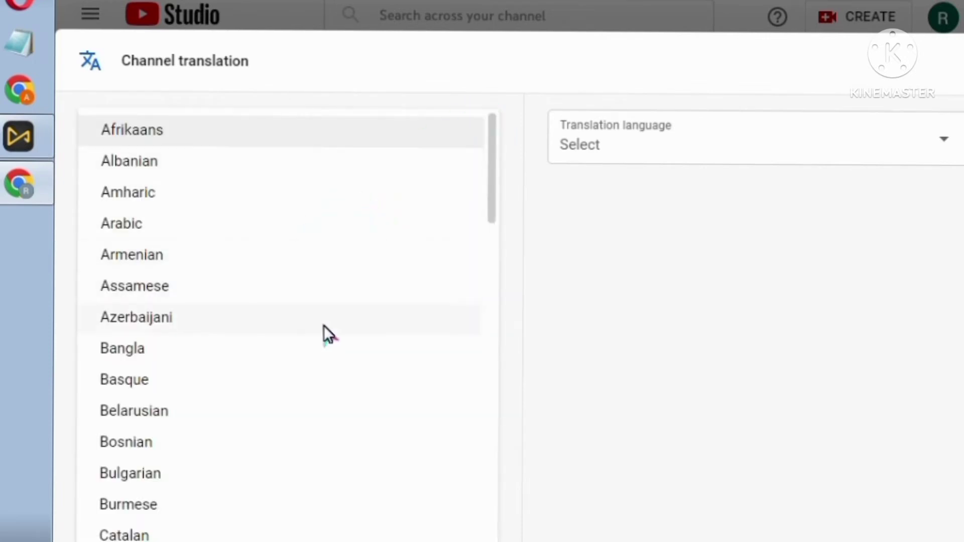
scroll(323, 326, down, 10)
scroll(324, 326, down, 15)
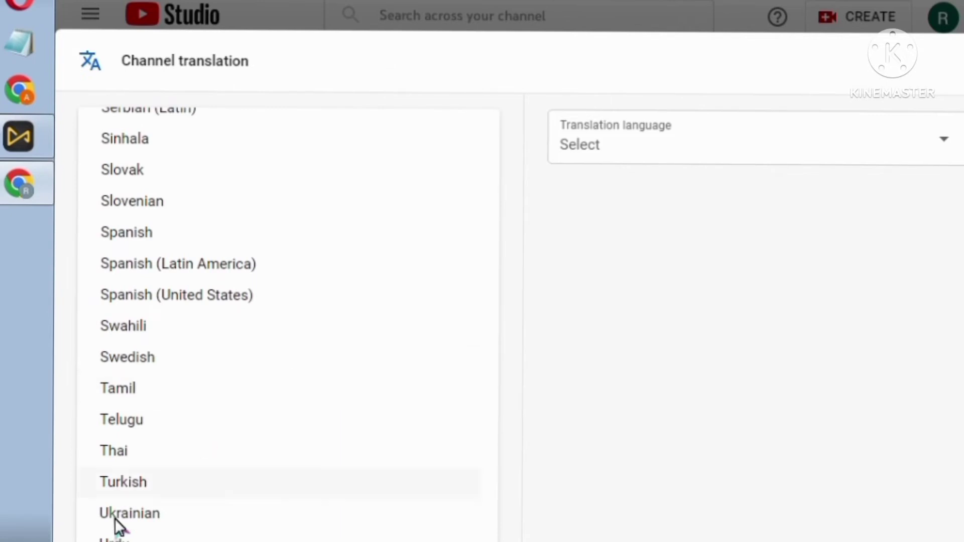
click(112, 533)
click(551, 342)
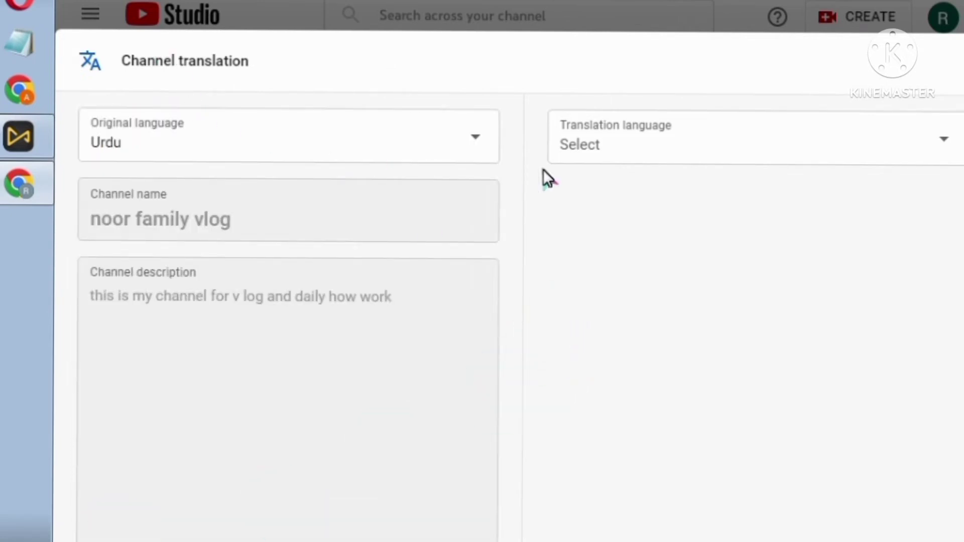
- Choose Arabic as the translation language, then reopen the list to change it
click(943, 141)
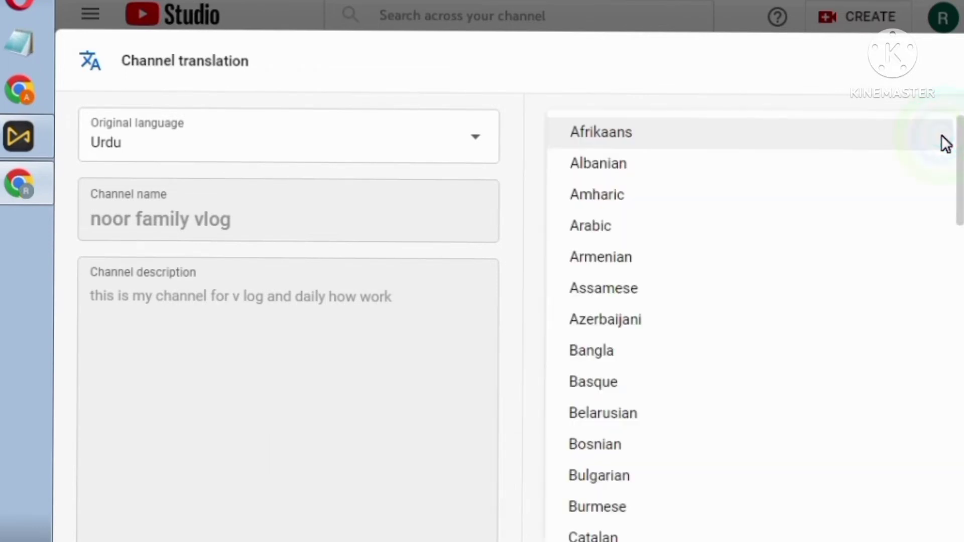
click(628, 235)
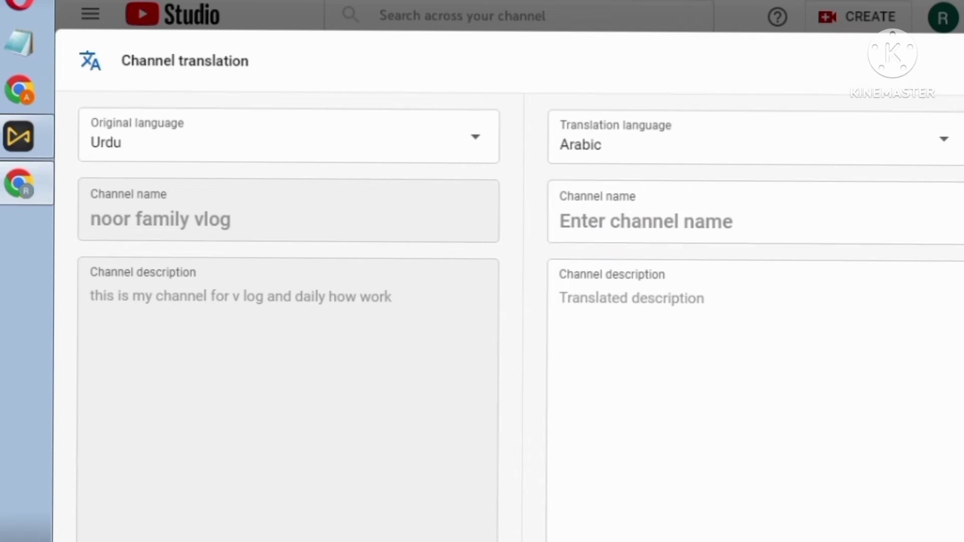
click(944, 145)
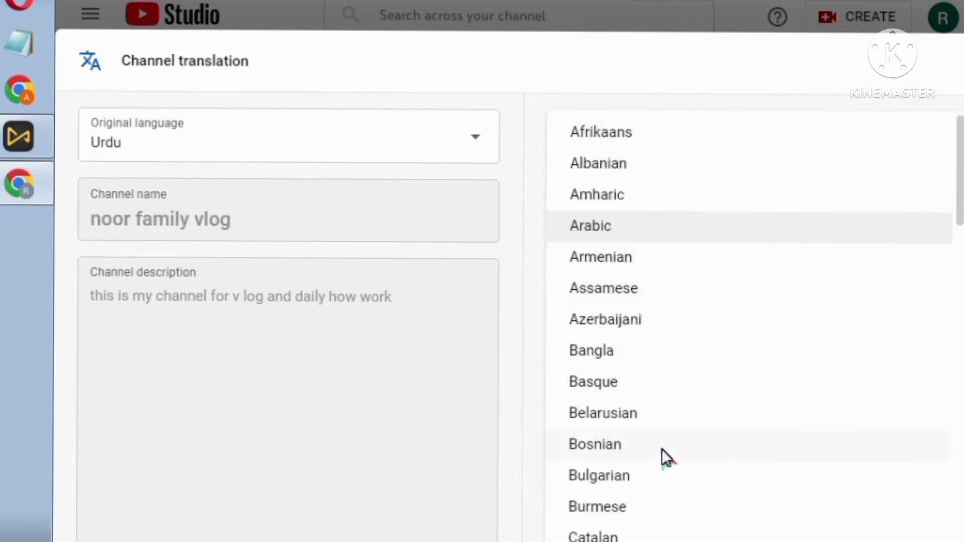
scroll(663, 449, down, 6)
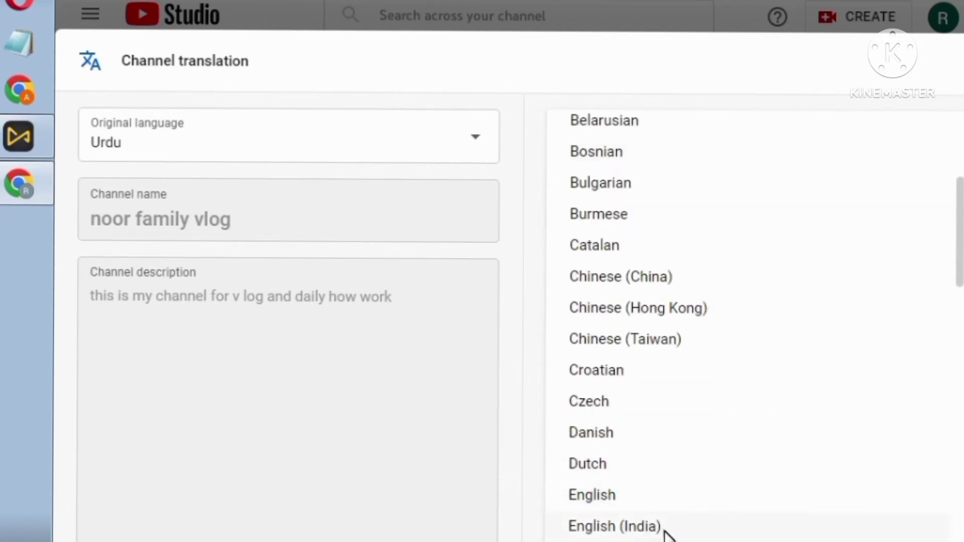
- Switch the translation to English and enter the translated name 'noor faimly vlog'
click(602, 497)
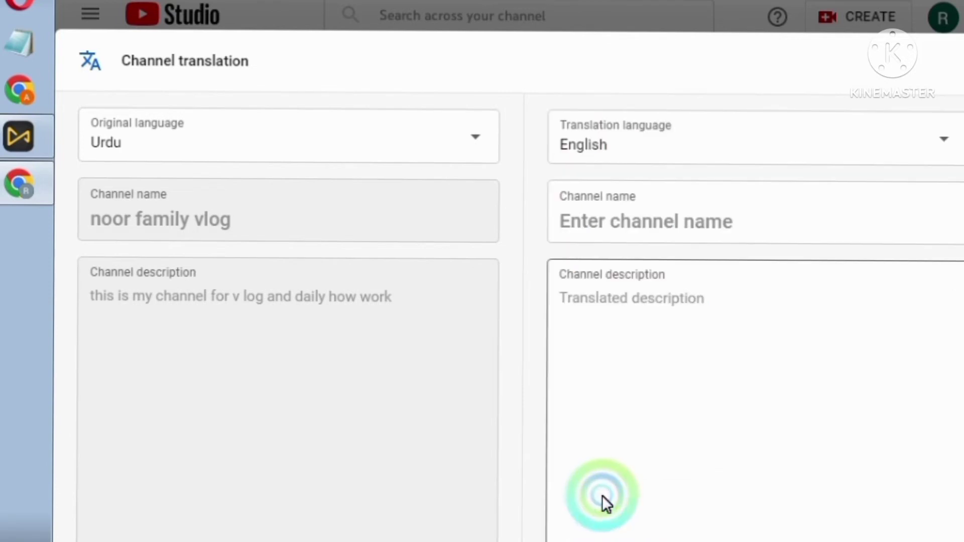
click(668, 227)
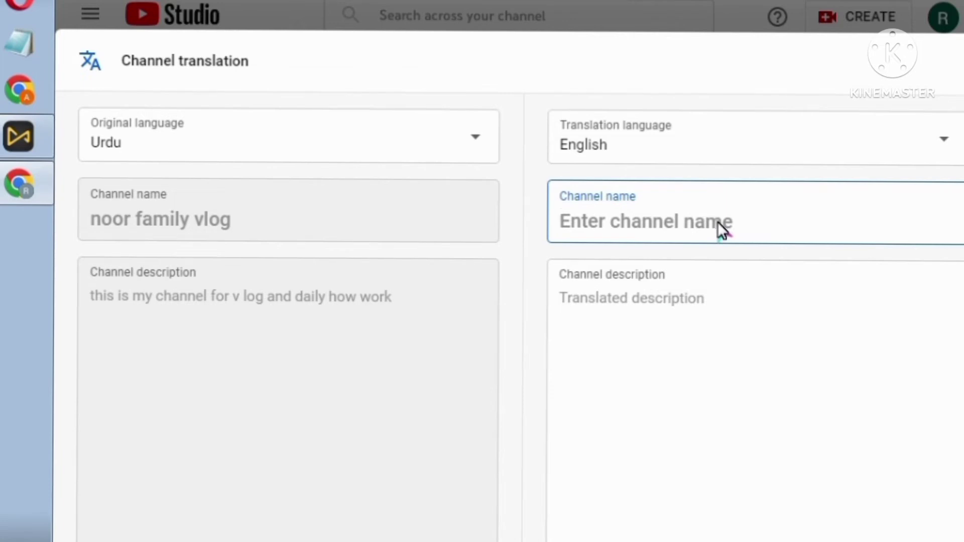
text(noor)
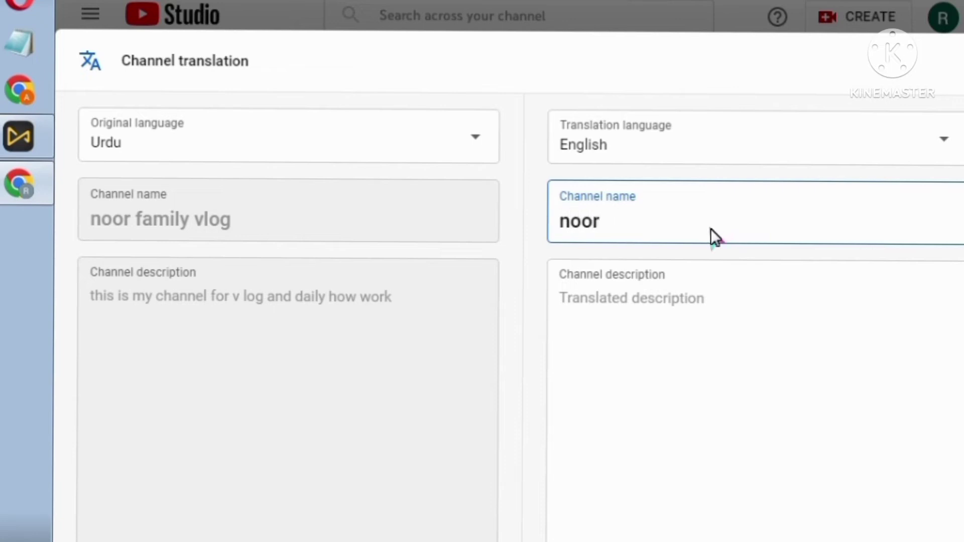
text(faim)
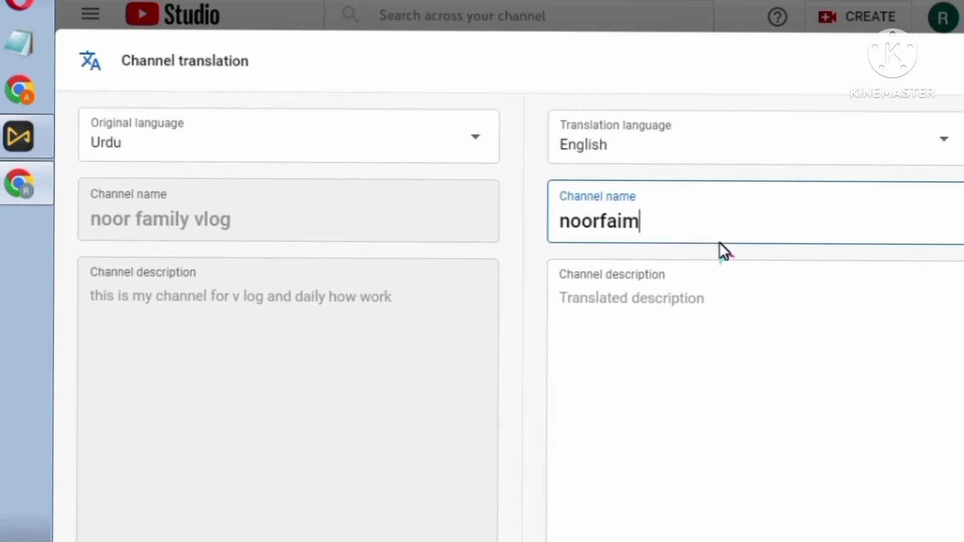
text(ly vlog)
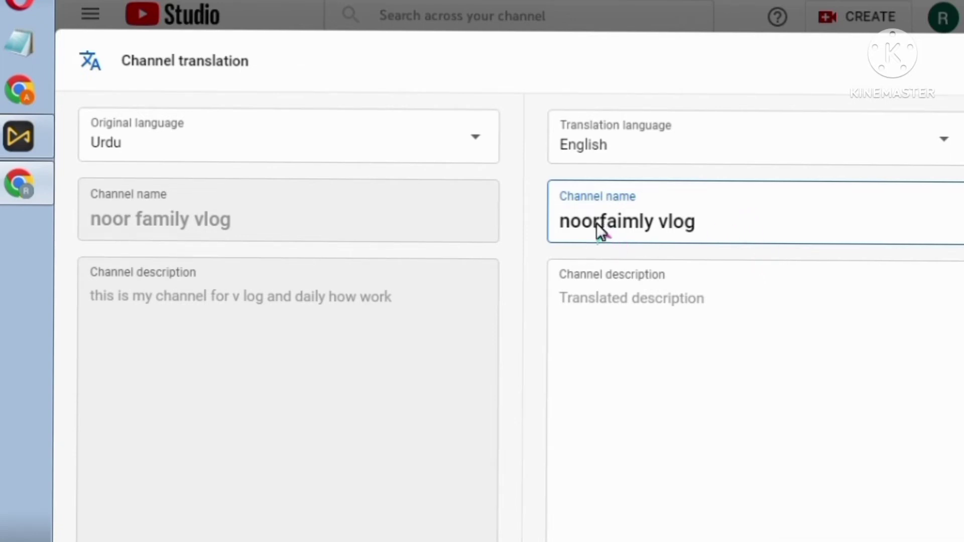
click(605, 233)
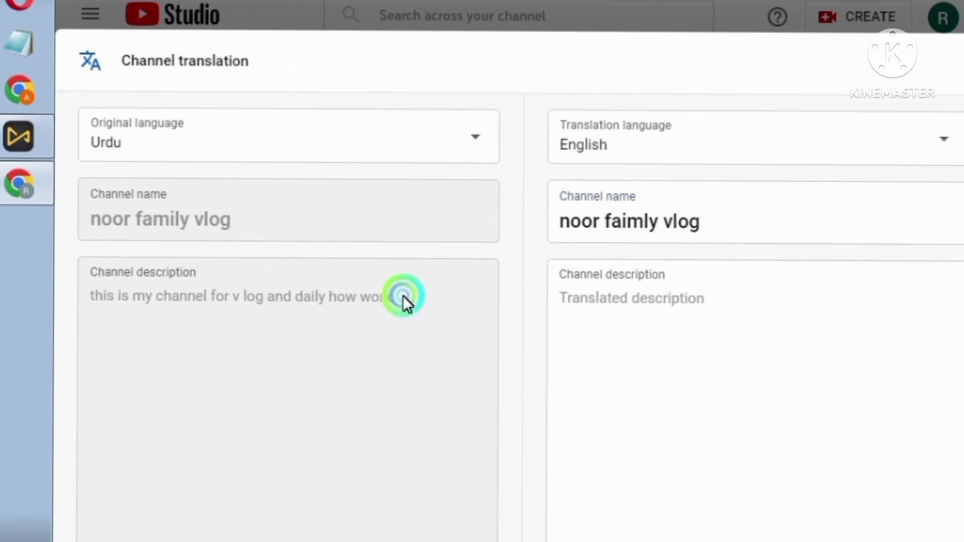
- Copy the original description into the English translated description and save the translation
drag(403, 295, 51, 308)
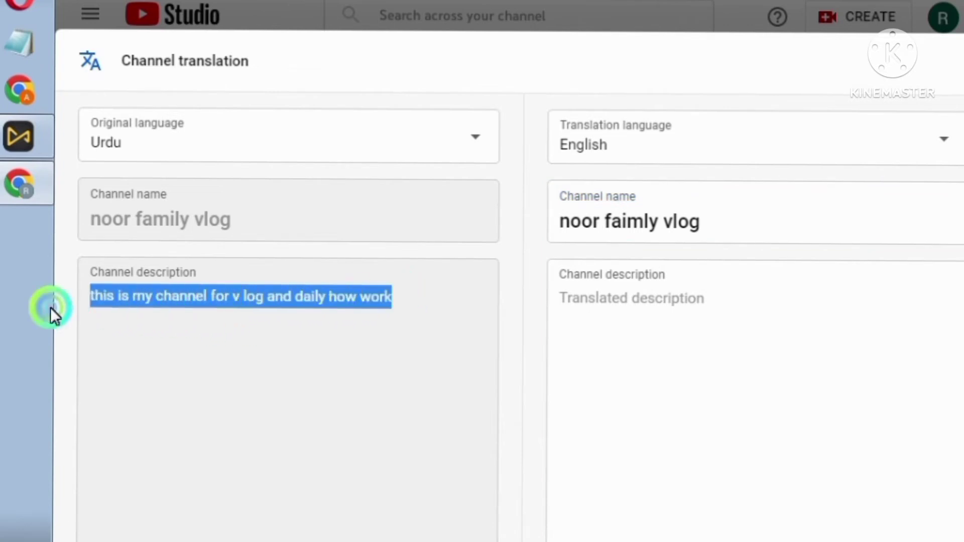
right_click(179, 296)
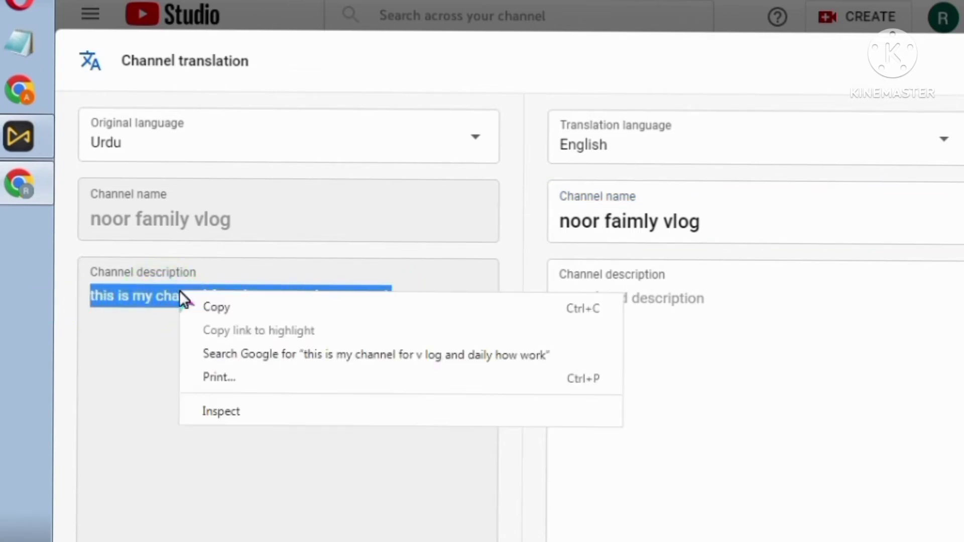
click(233, 305)
click(672, 303)
right_click(676, 304)
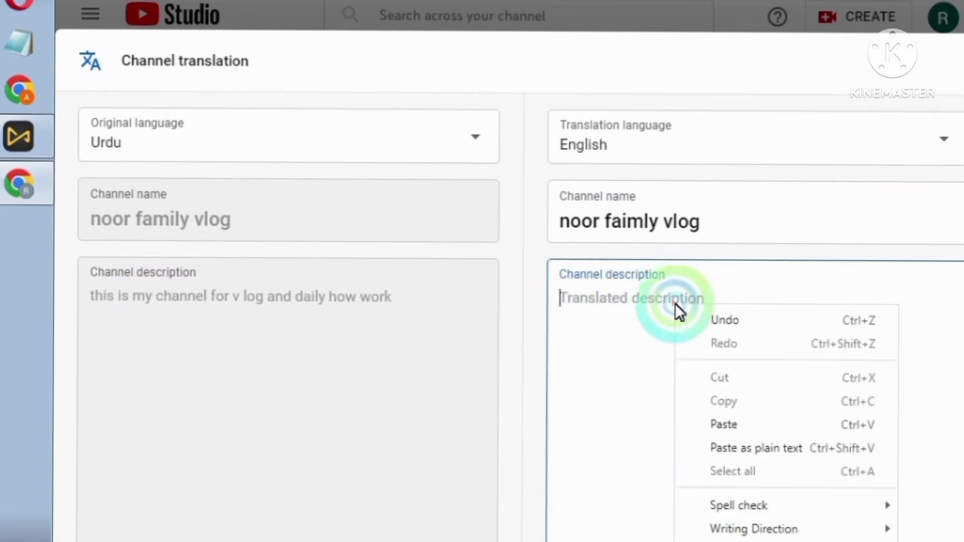
click(742, 430)
click(889, 508)
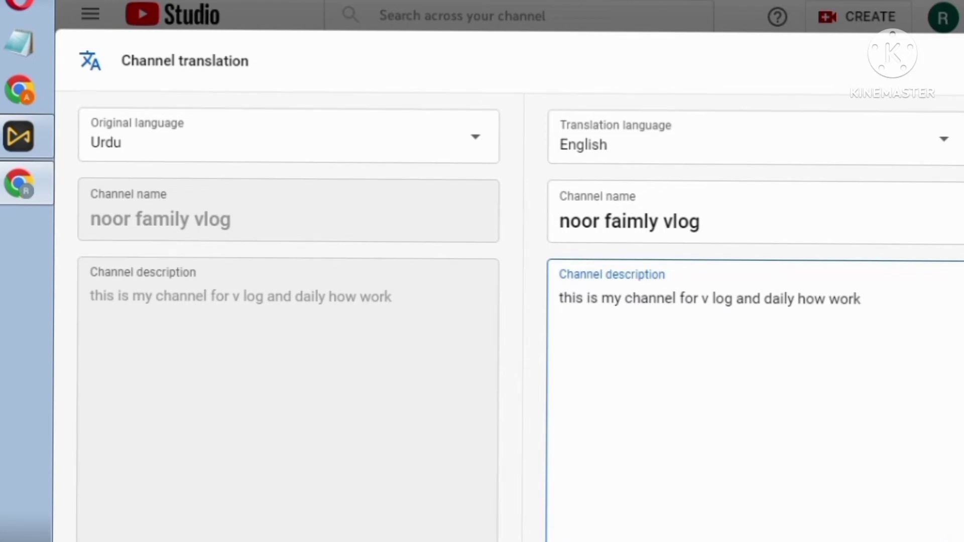
click(955, 540)
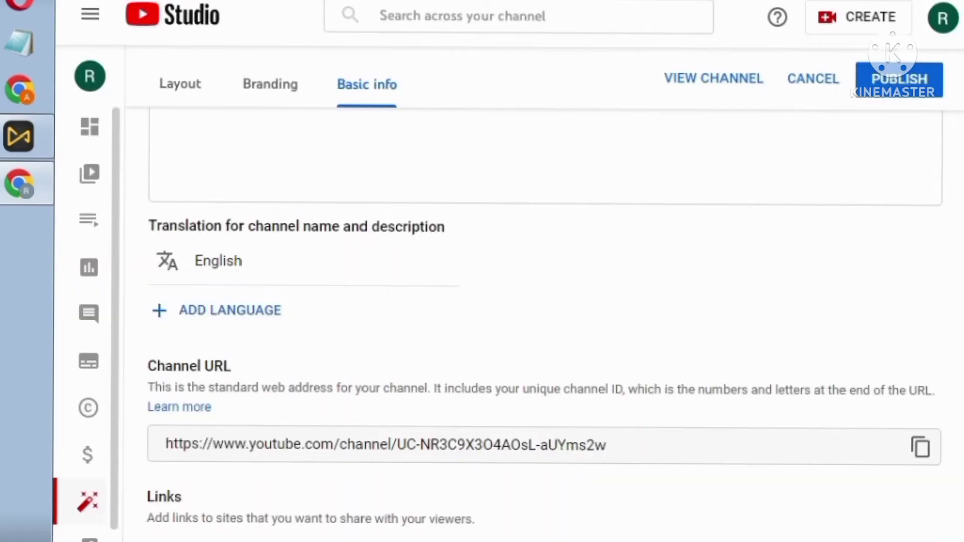
- Publish the new channel name, description and English translation, then return to Branding
scroll(576, 361, up, 6)
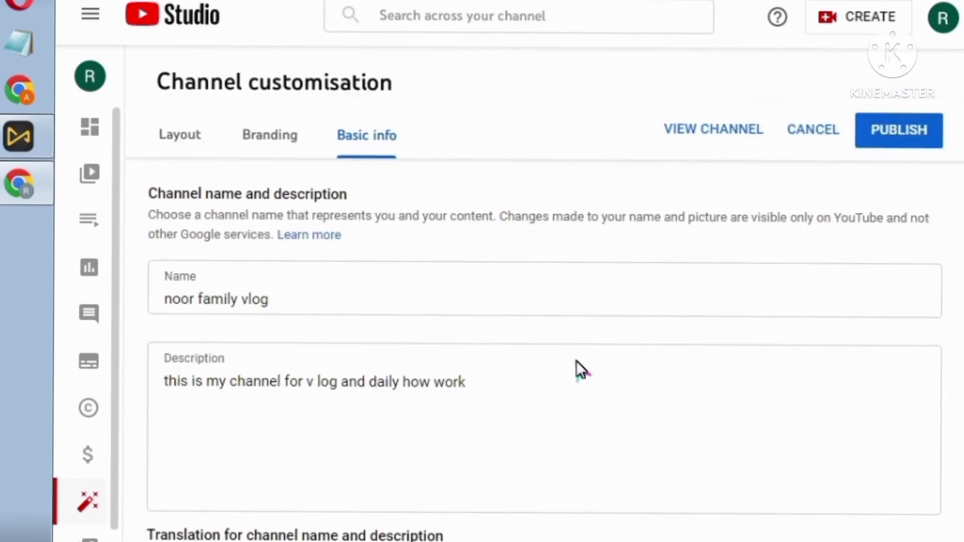
scroll(572, 364, down, 6)
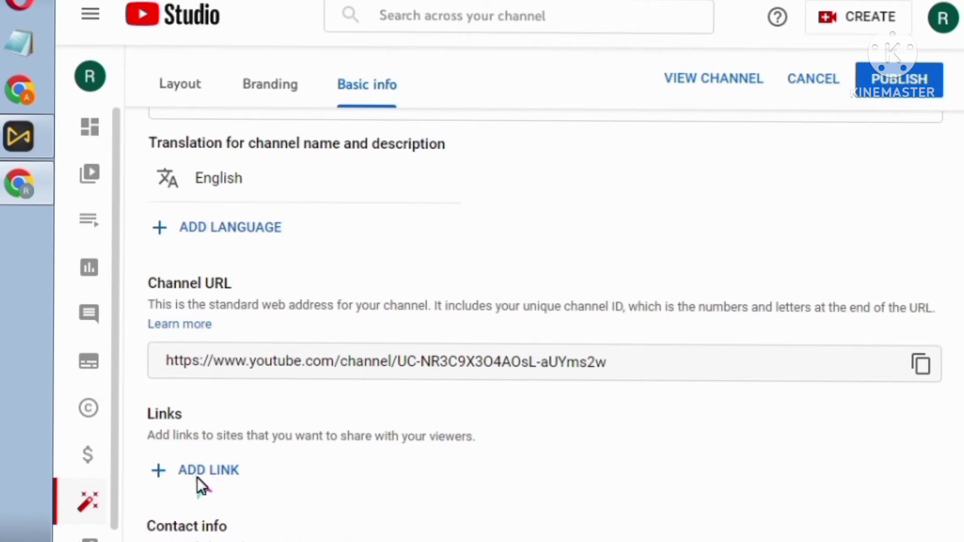
scroll(216, 475, up, 8)
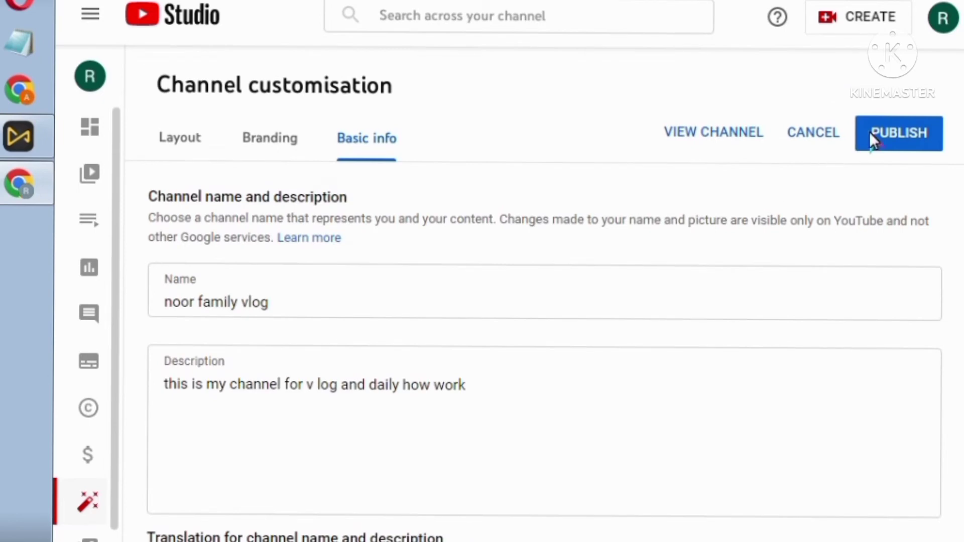
click(870, 133)
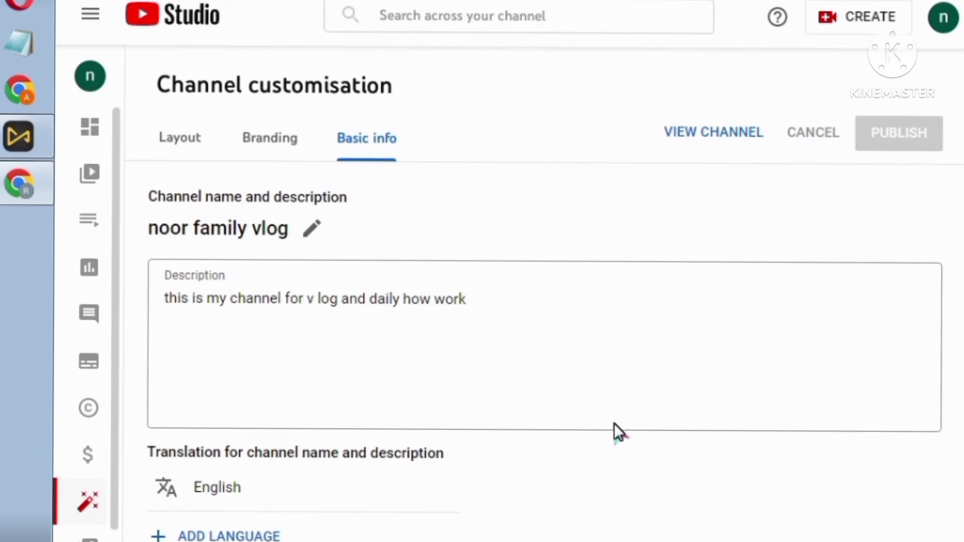
scroll(615, 401, down, 5)
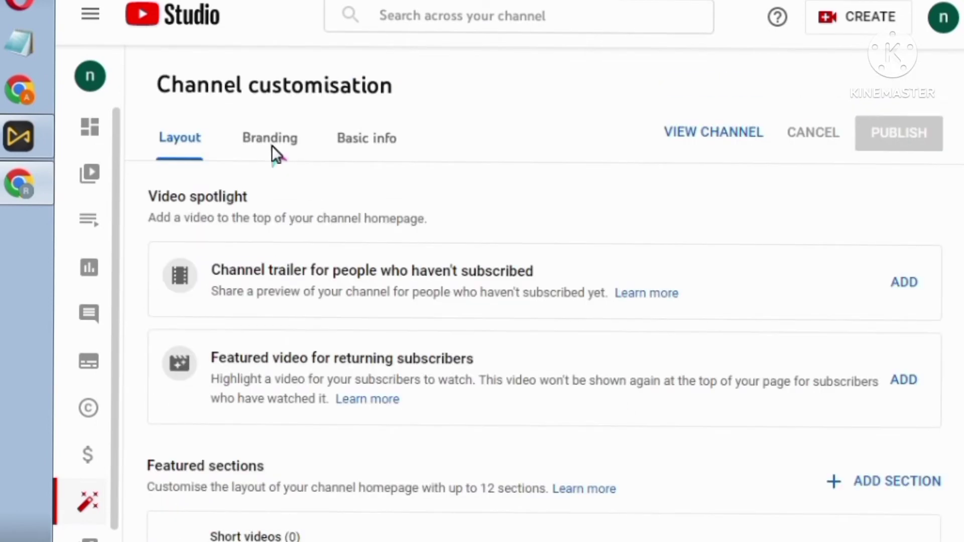
click(271, 143)
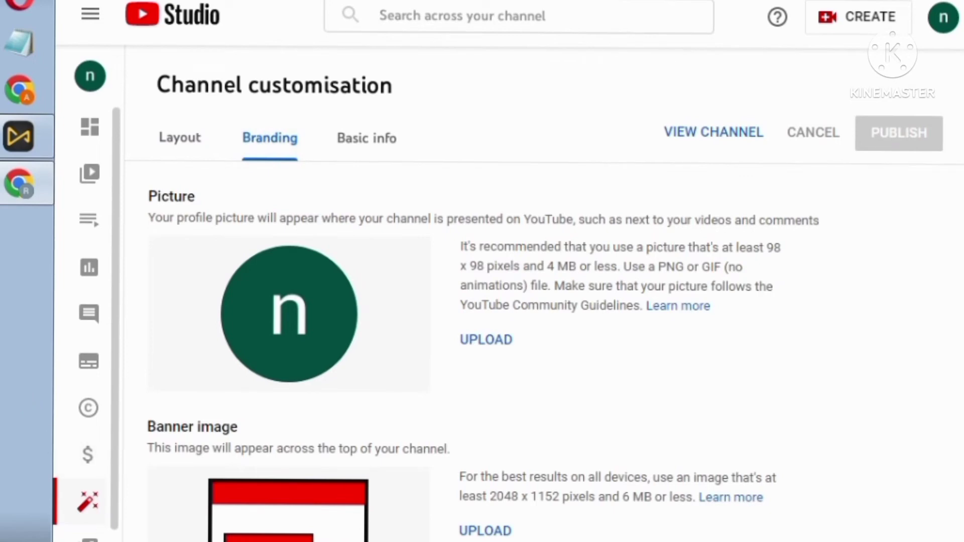
- In Settings > General, set the default currency to PKR – Pakistani Rupee
click(96, 540)
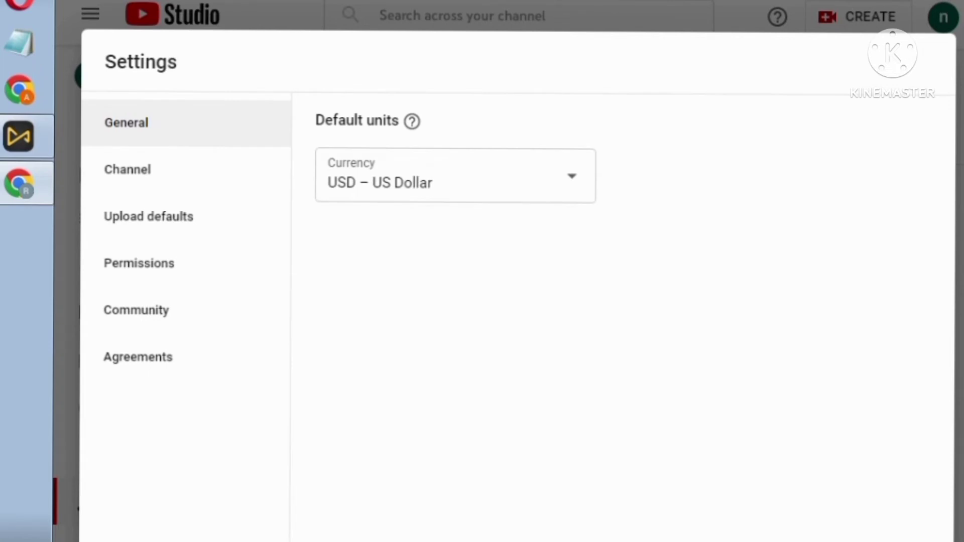
click(566, 177)
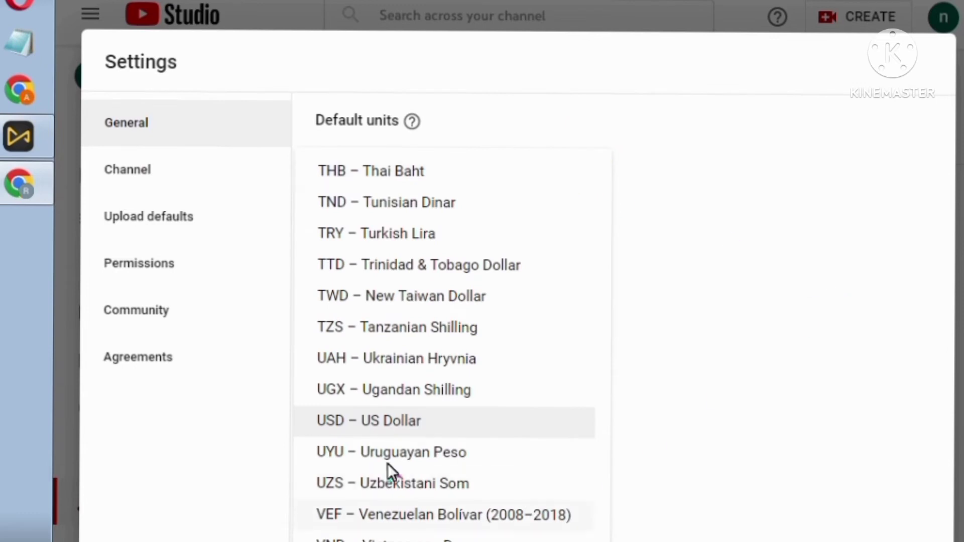
scroll(391, 382, up, 10)
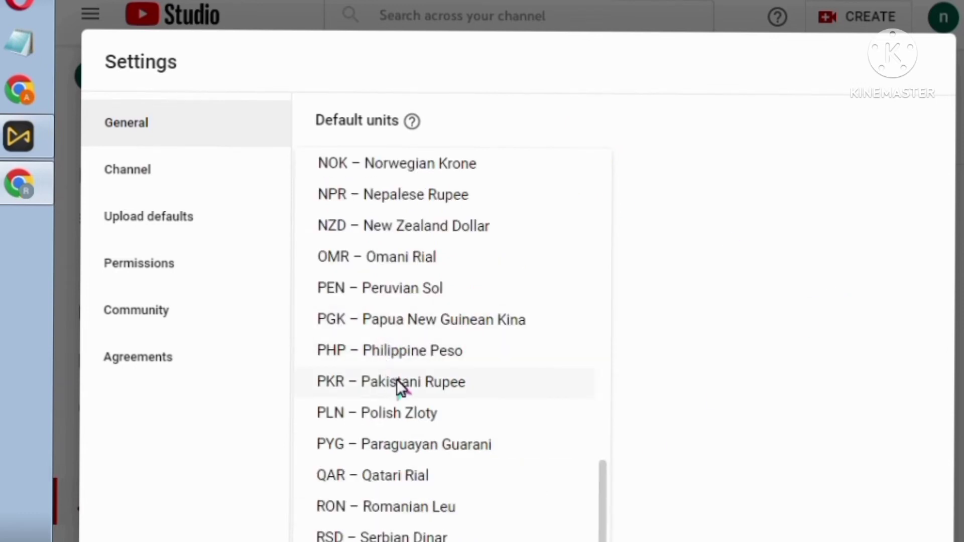
click(399, 382)
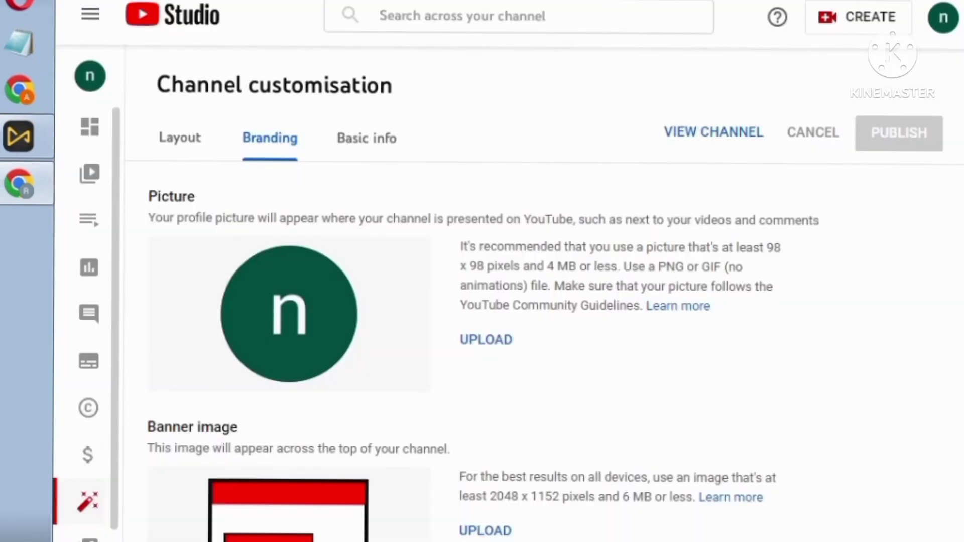
click(88, 541)
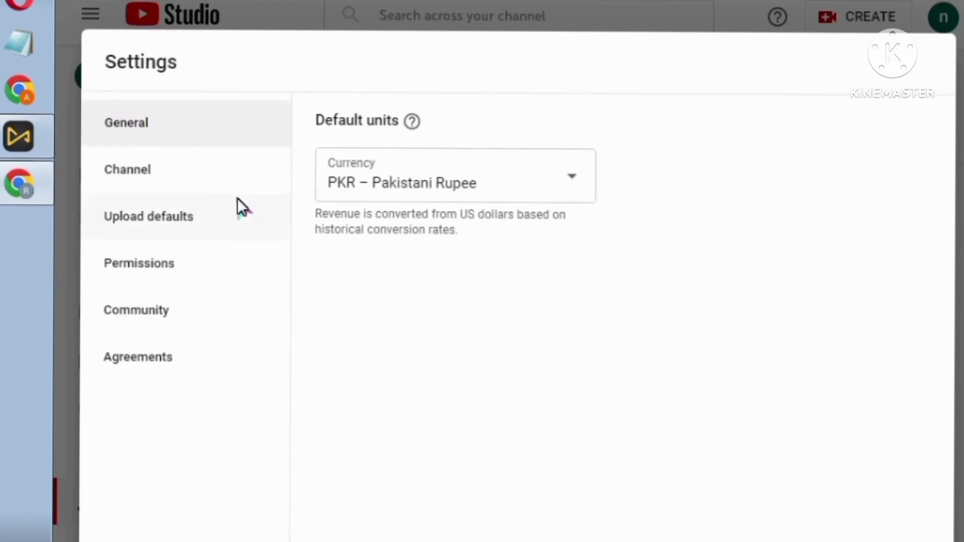
- Set the channel's country of residence to Pakistan
click(133, 173)
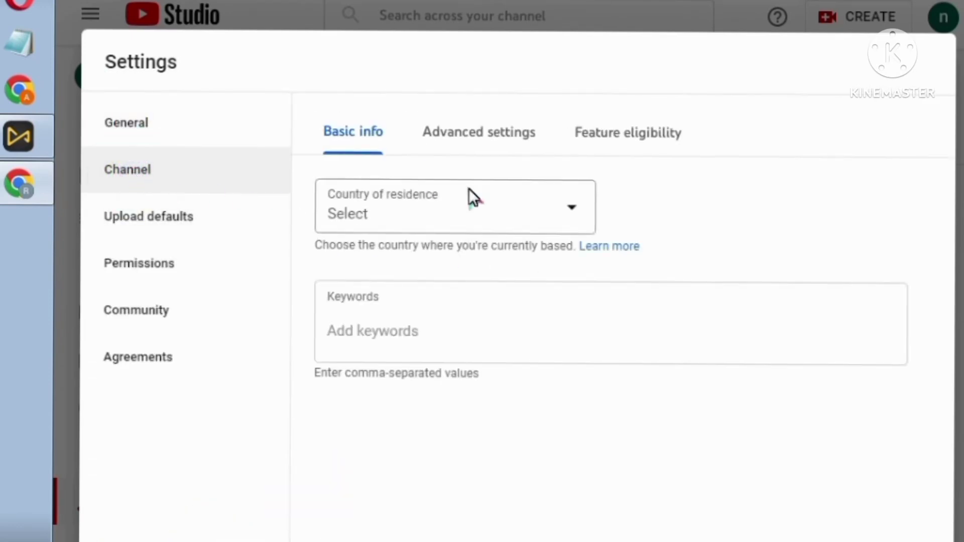
click(570, 206)
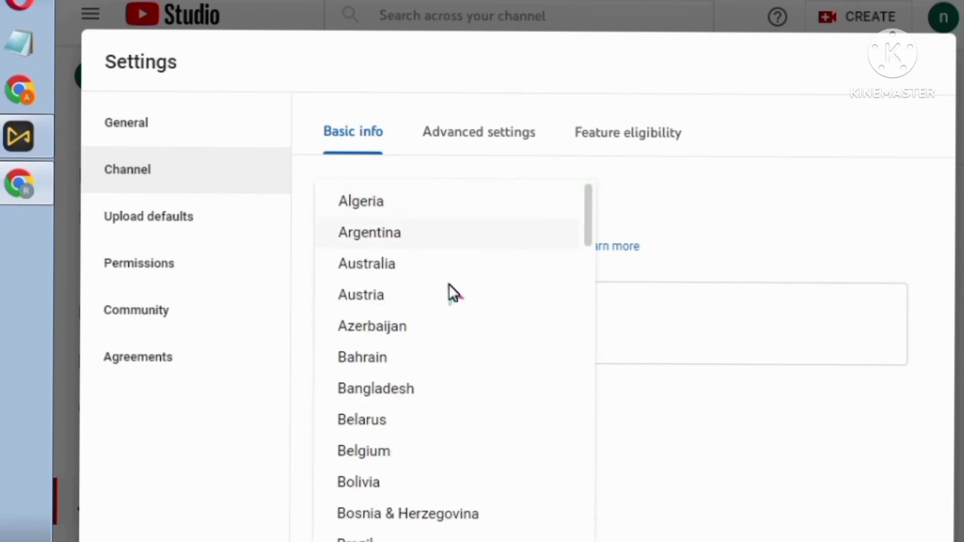
scroll(397, 389, down, 12)
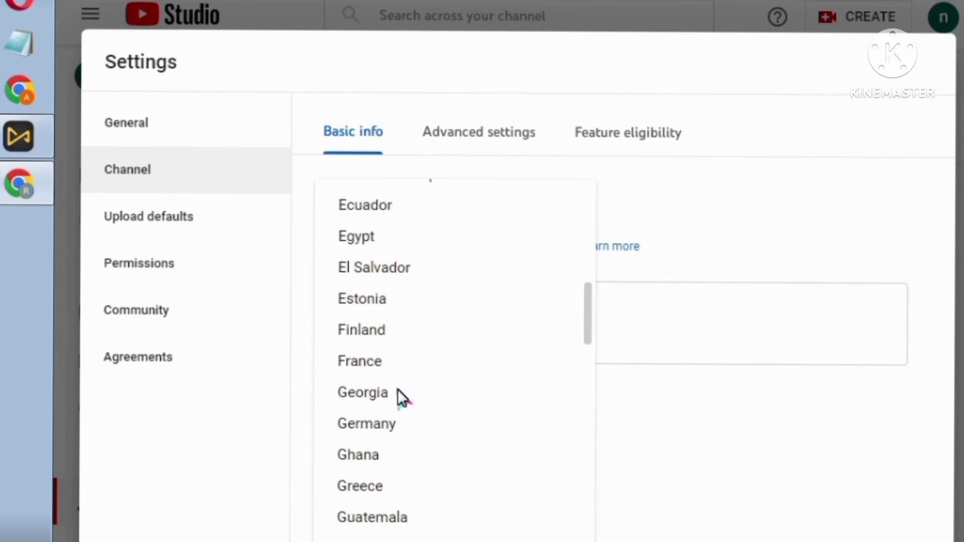
scroll(398, 390, down, 17)
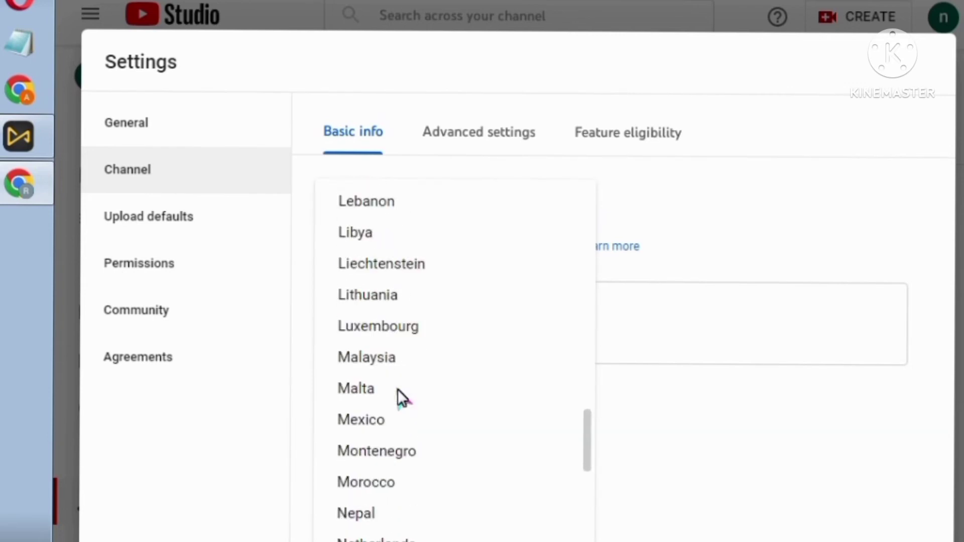
scroll(398, 389, down, 6)
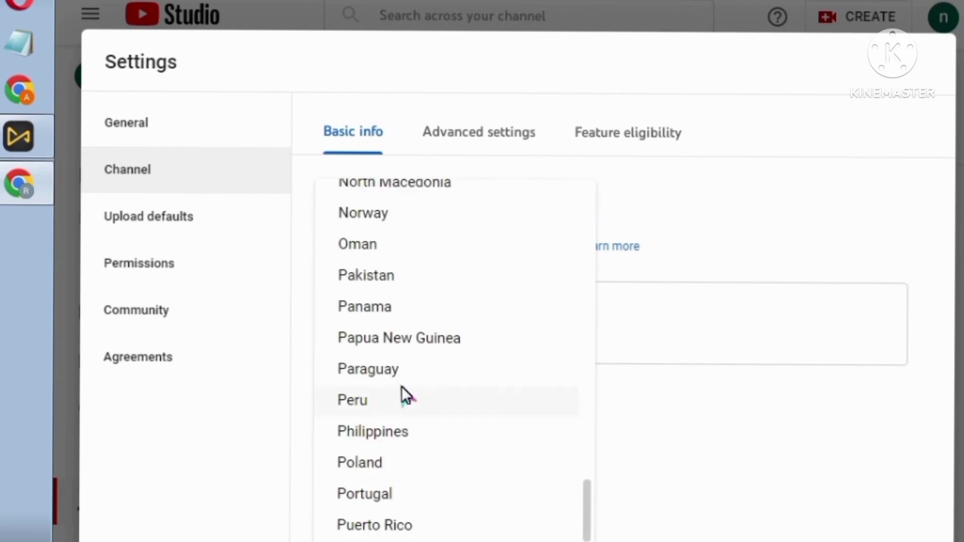
click(367, 274)
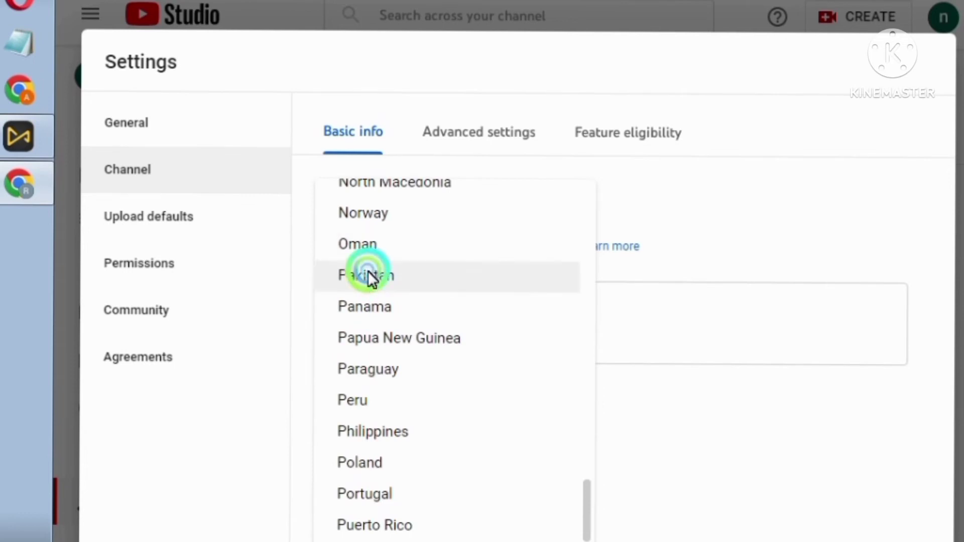
- Add 'family vlog' as a channel keyword
click(411, 330)
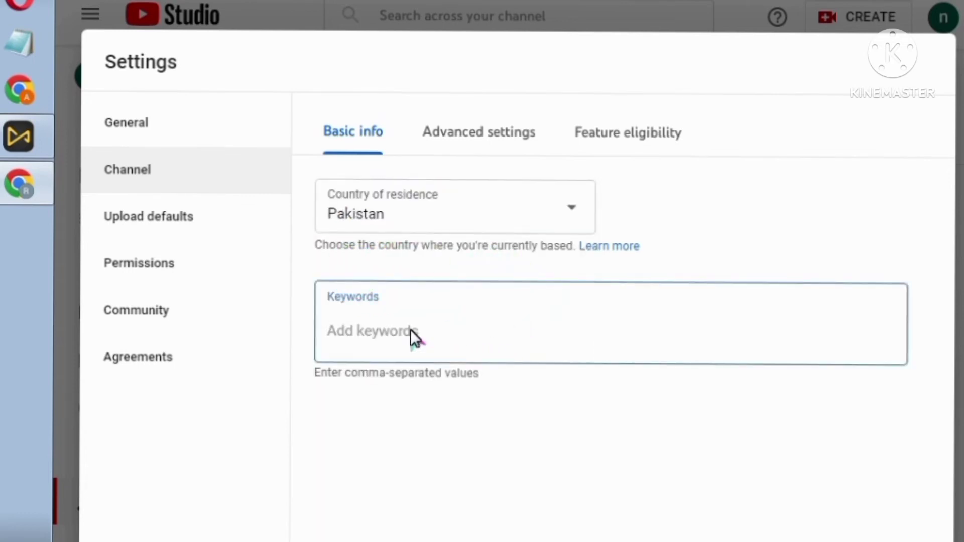
text(family)
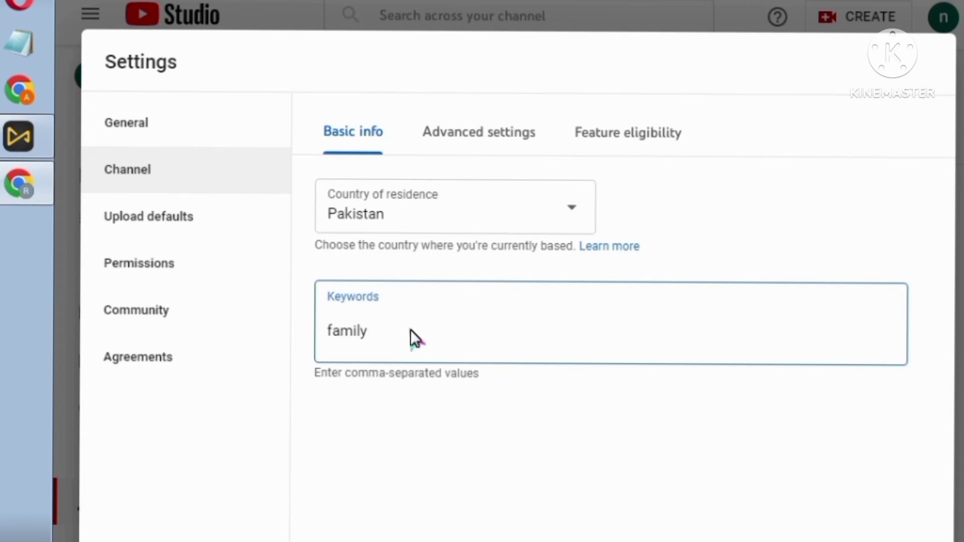
text( v)
key(BackSpace)
key(BackSpace)
key(BackSpace)
key(BackSpace)
text(l)
click(143, 217)
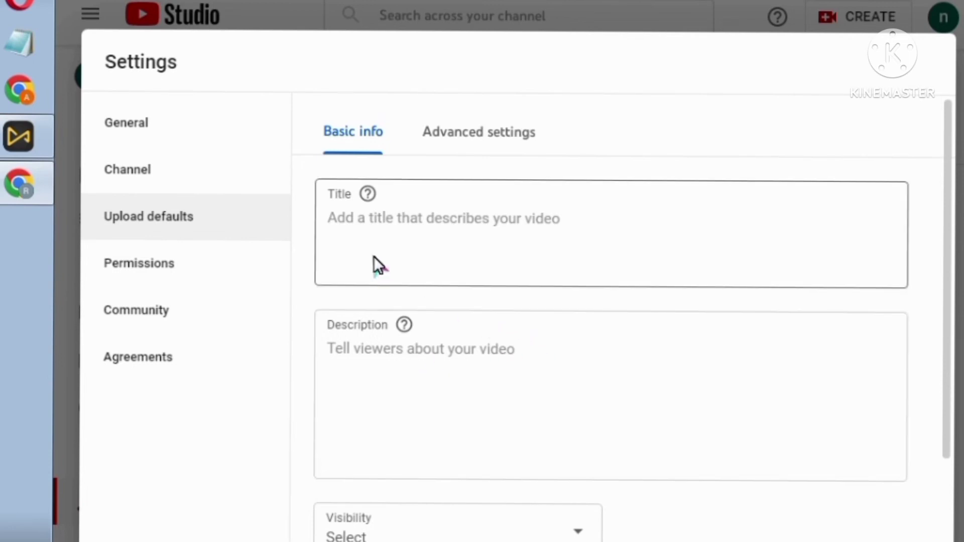
- Choose Urdu as the default video language under the advanced upload defaults
click(518, 130)
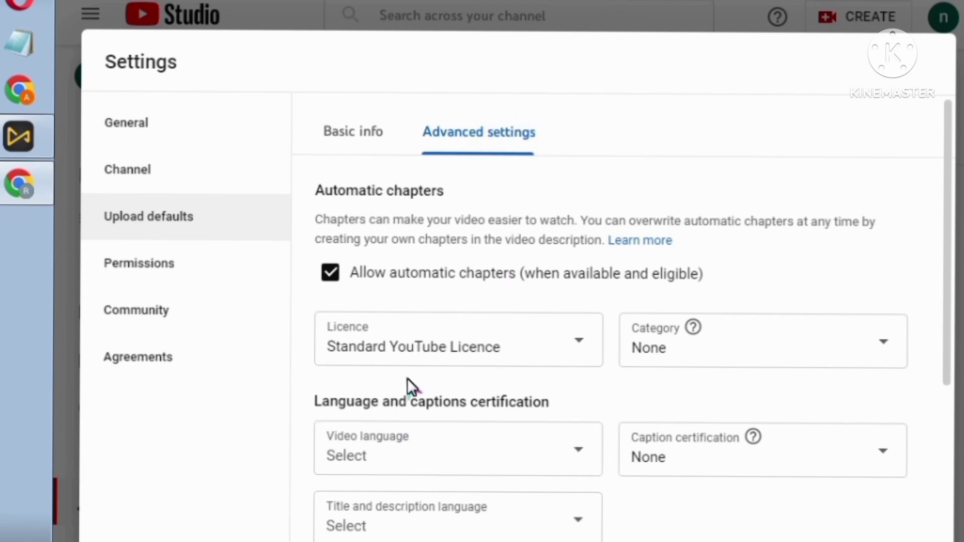
scroll(468, 407, down, 3)
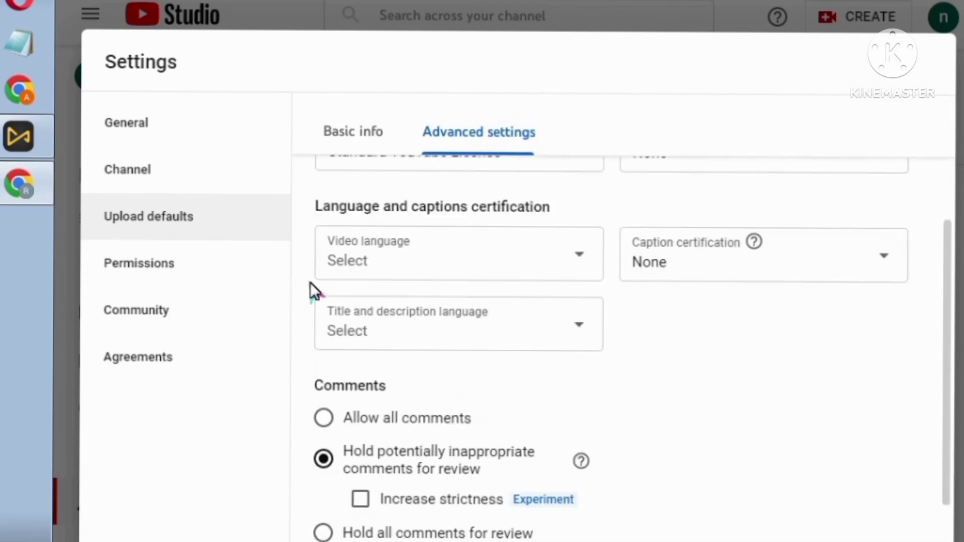
scroll(452, 357, up, 2)
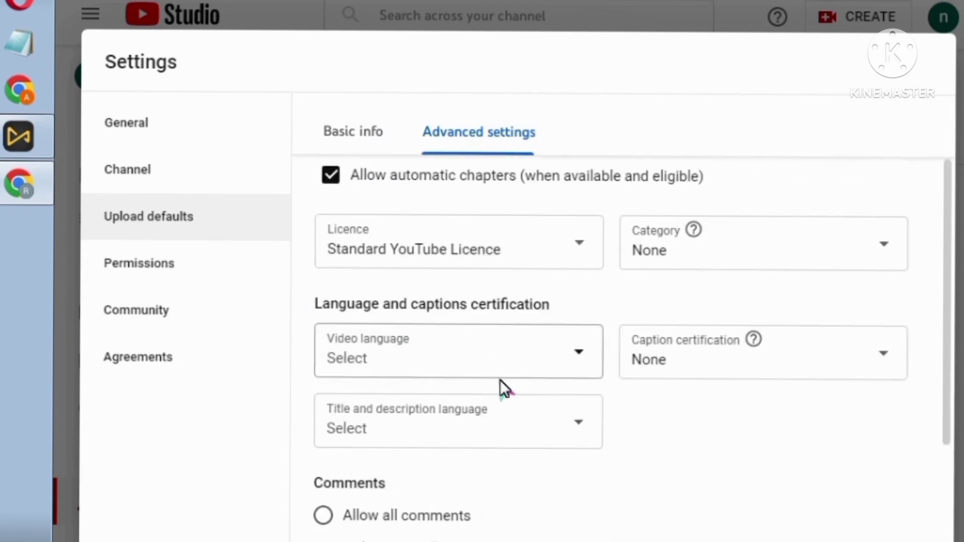
click(576, 349)
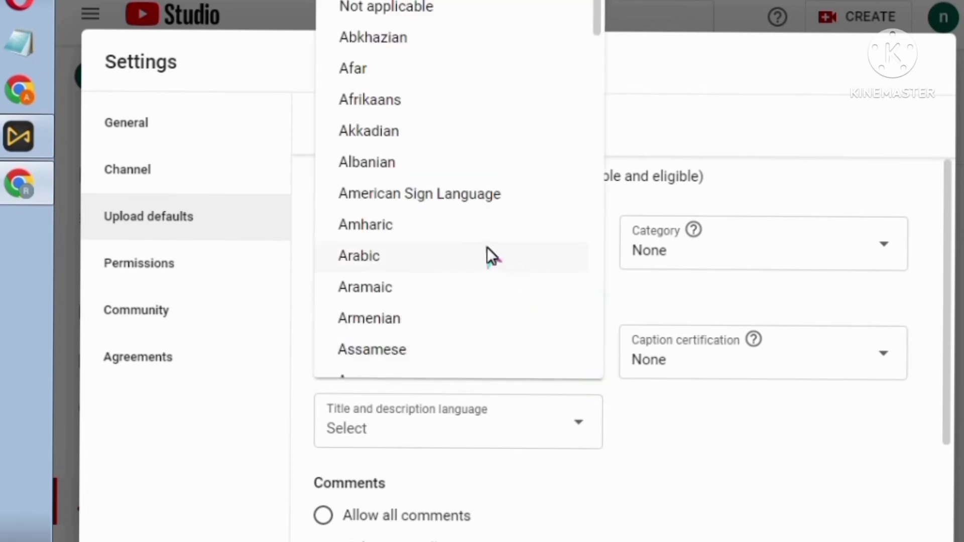
scroll(487, 247, down, 15)
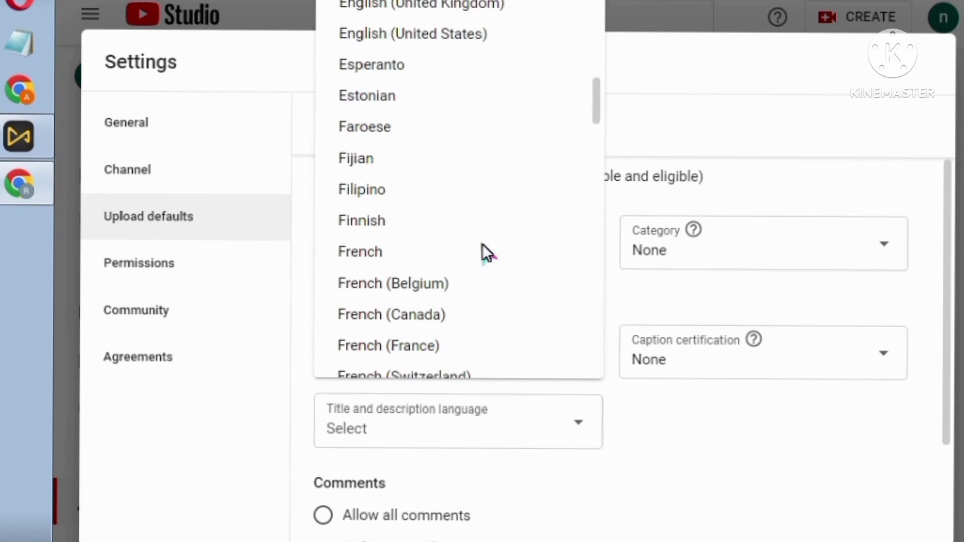
scroll(483, 246, down, 15)
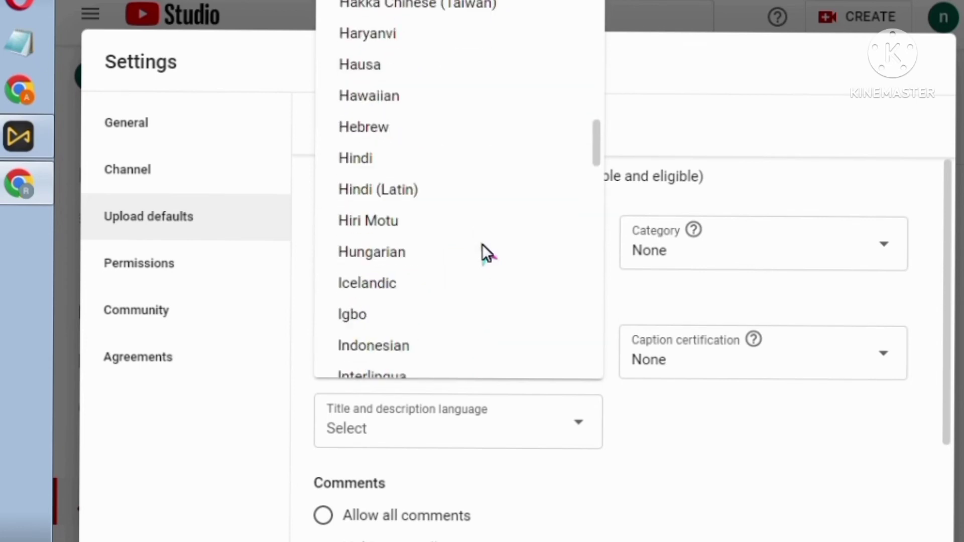
scroll(483, 246, down, 14)
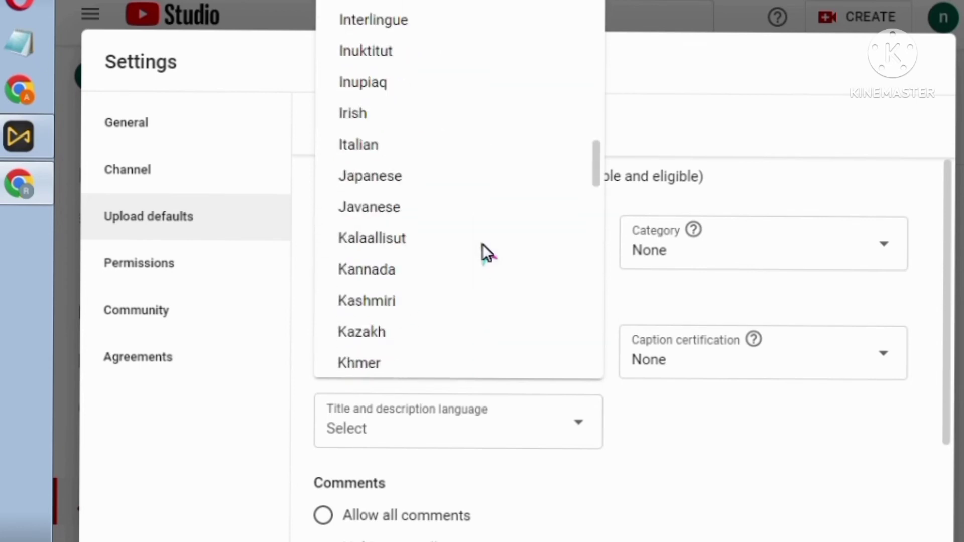
scroll(482, 244, down, 15)
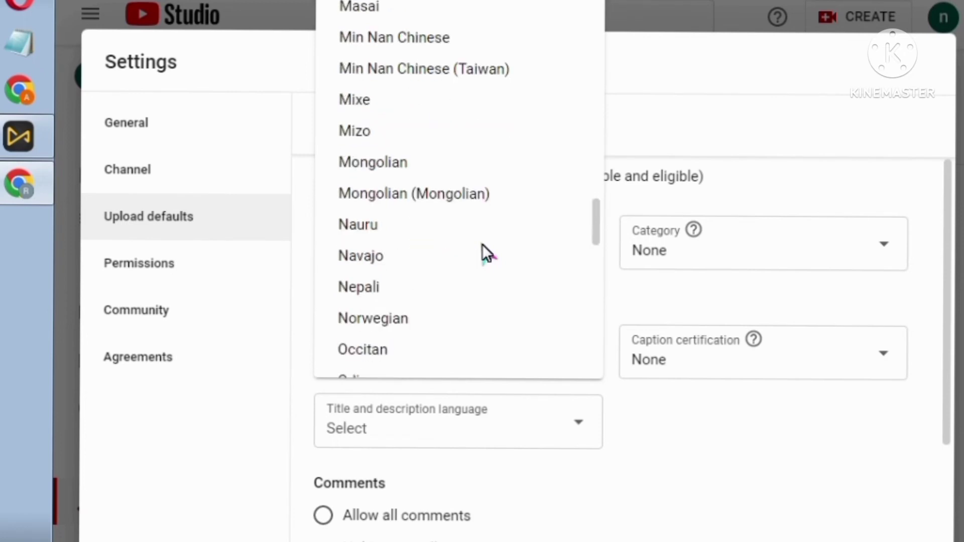
scroll(482, 244, down, 20)
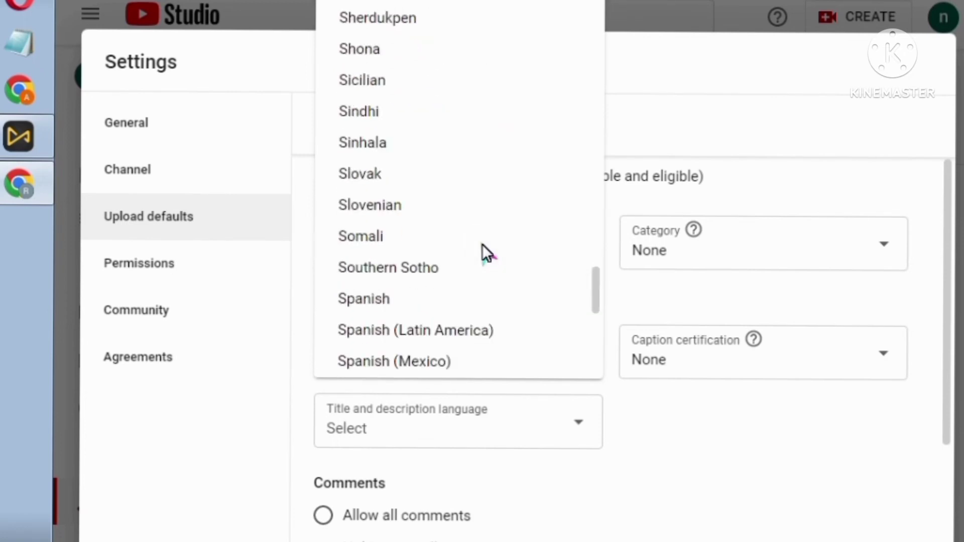
scroll(482, 244, down, 12)
scroll(482, 245, down, 10)
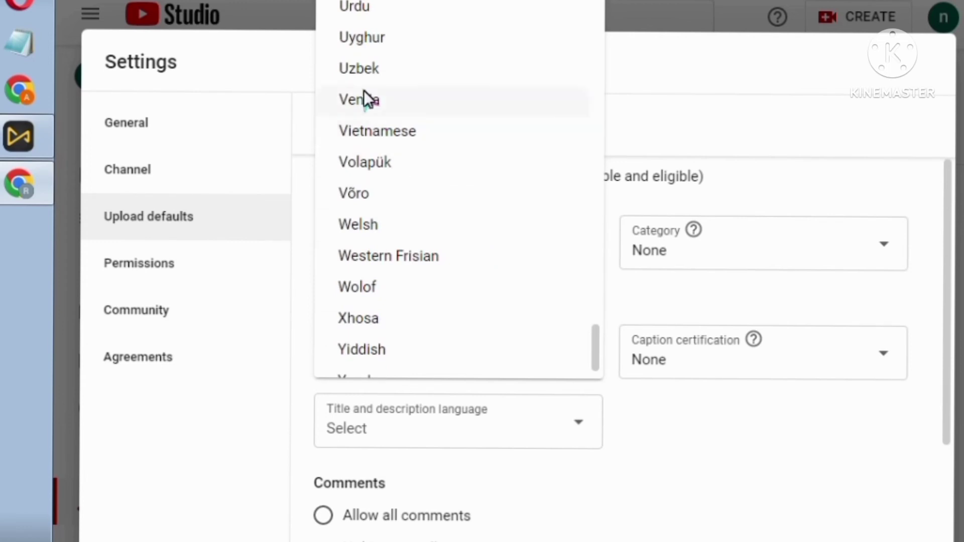
click(397, 11)
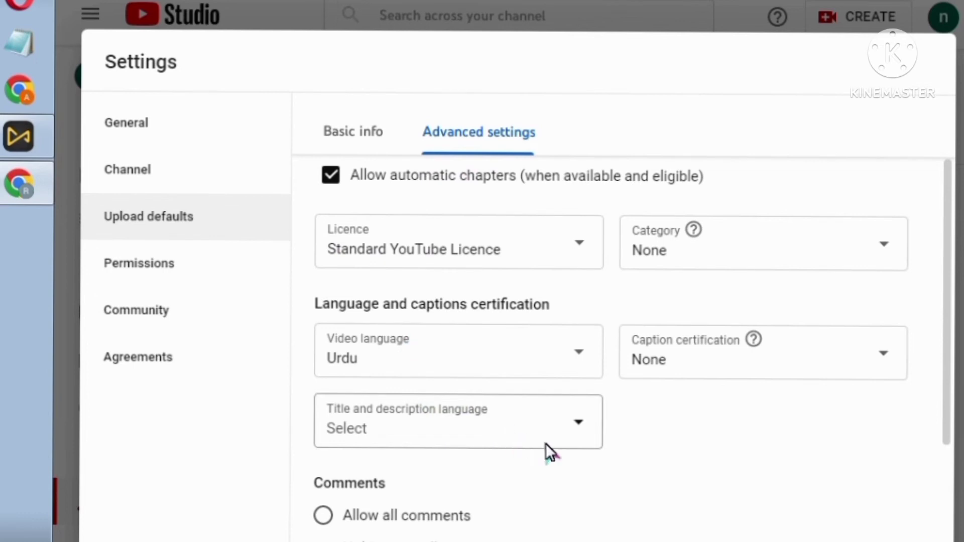
- Make English the default title and description language for uploads
click(577, 424)
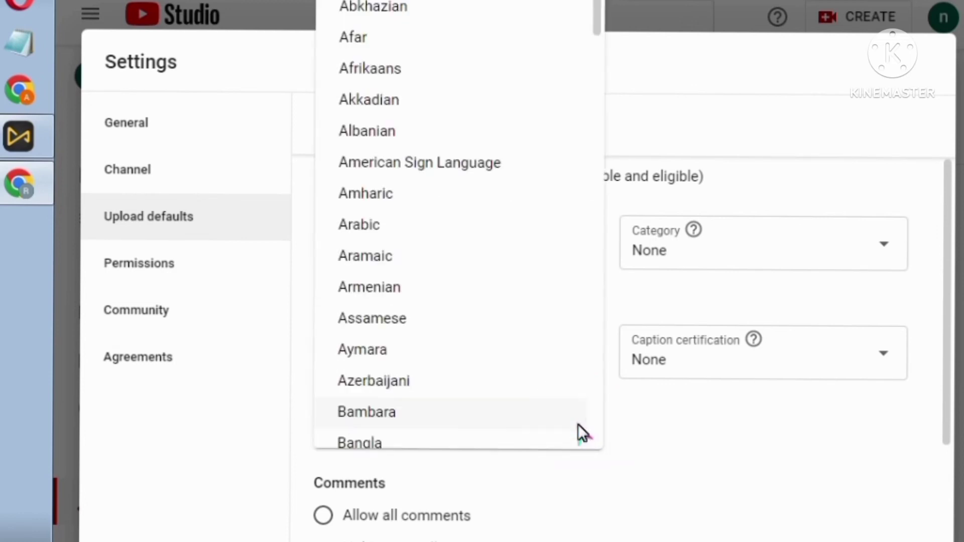
scroll(482, 209, down, 8)
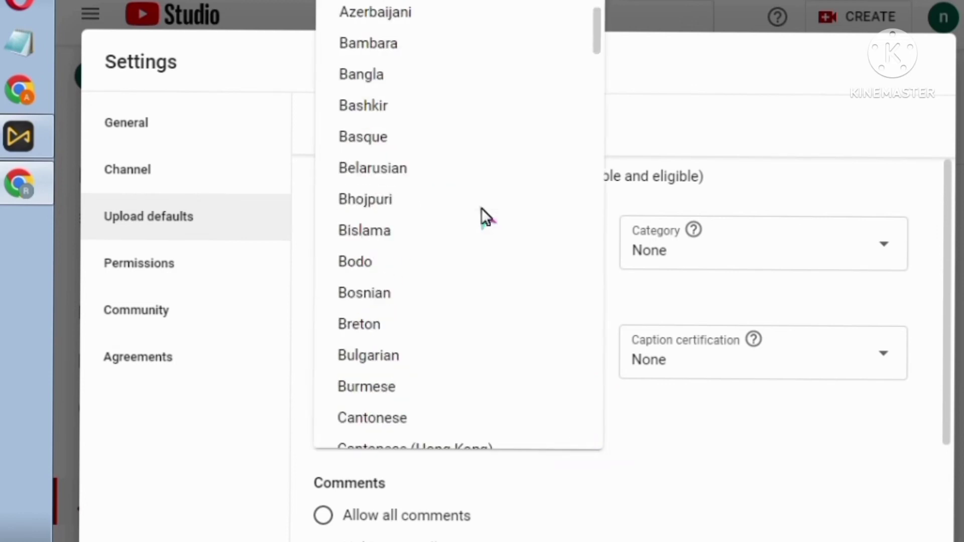
scroll(482, 208, down, 8)
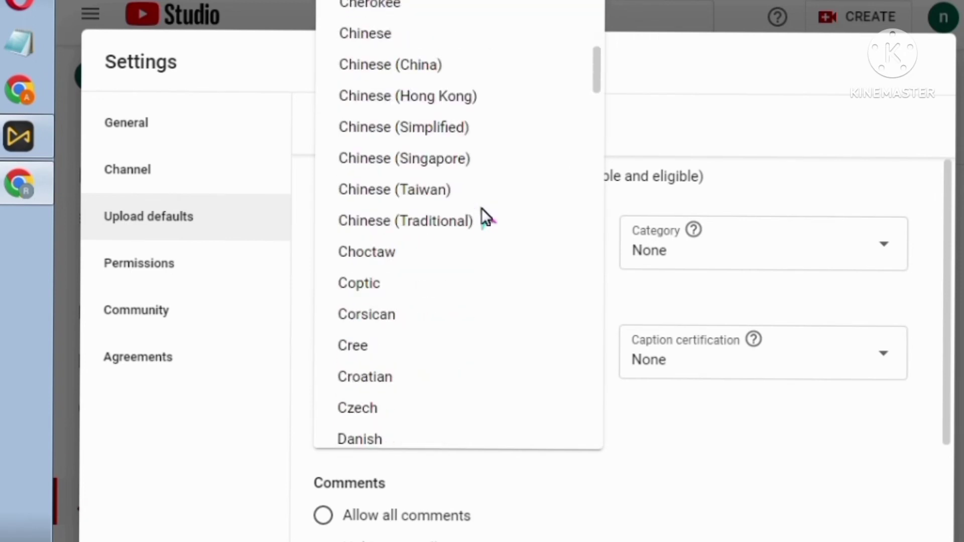
scroll(482, 208, down, 8)
scroll(482, 208, up, 12)
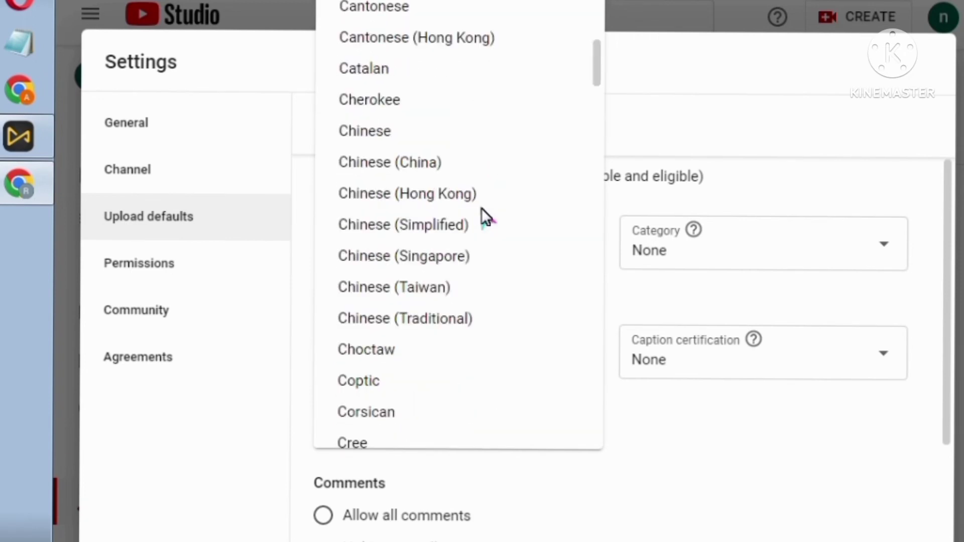
scroll(481, 208, down, 5)
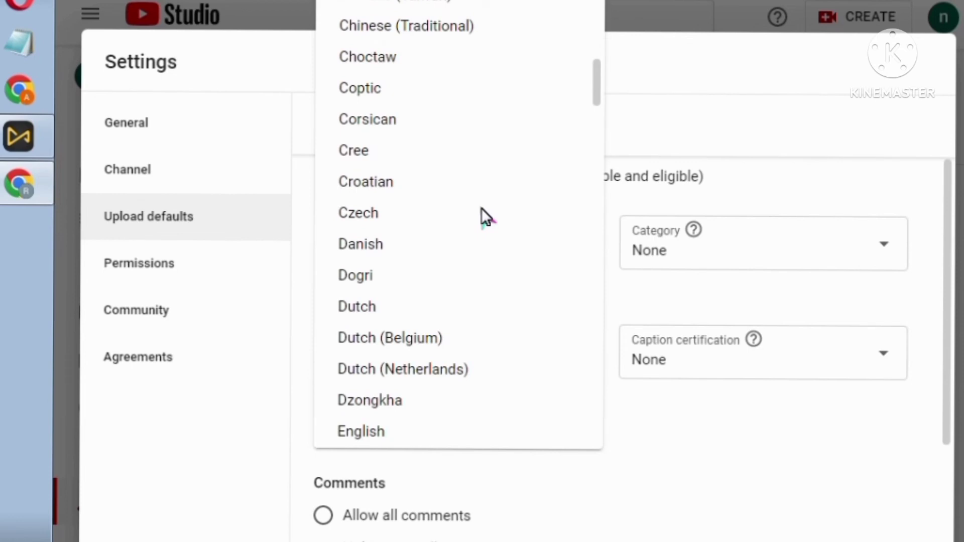
scroll(481, 209, down, 3)
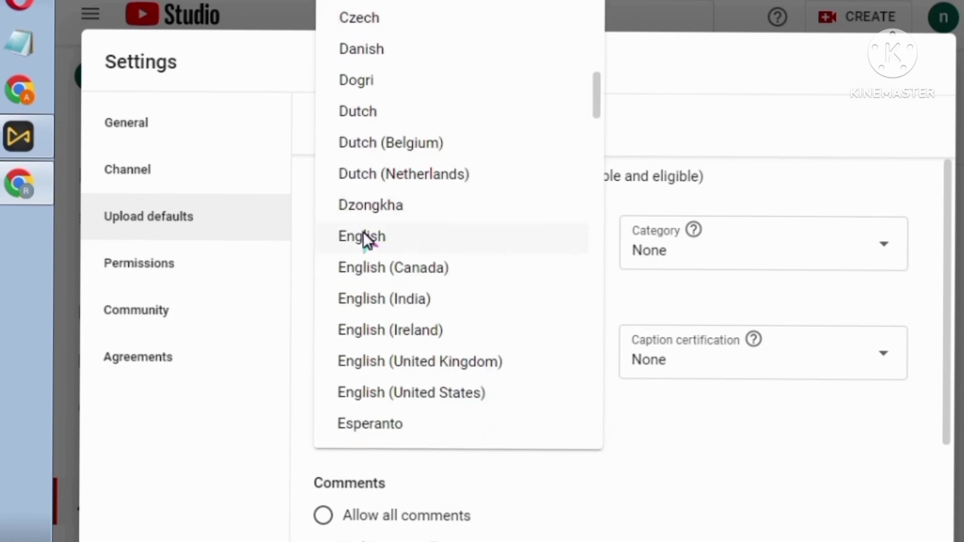
click(363, 236)
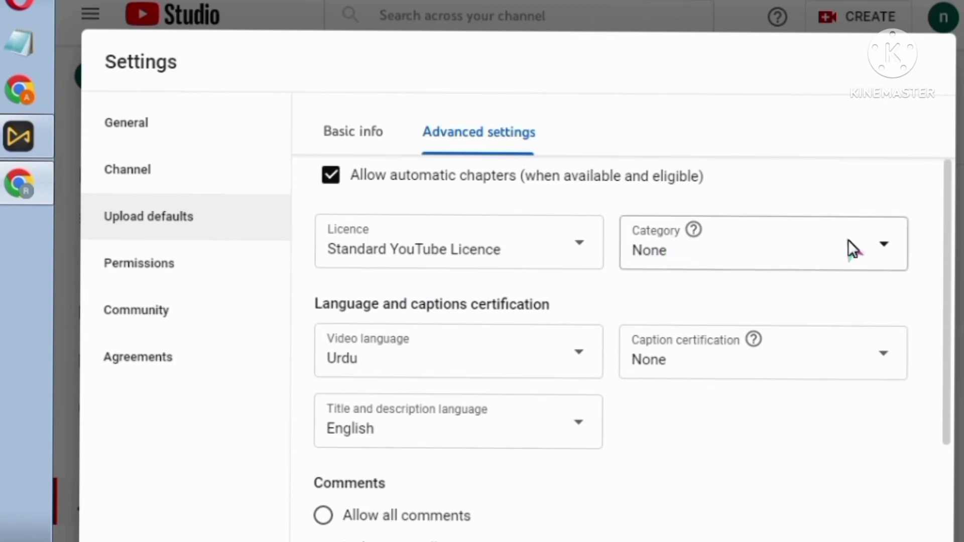
- Set the default category to Entertainment and caption certification to never aired on US television
click(886, 249)
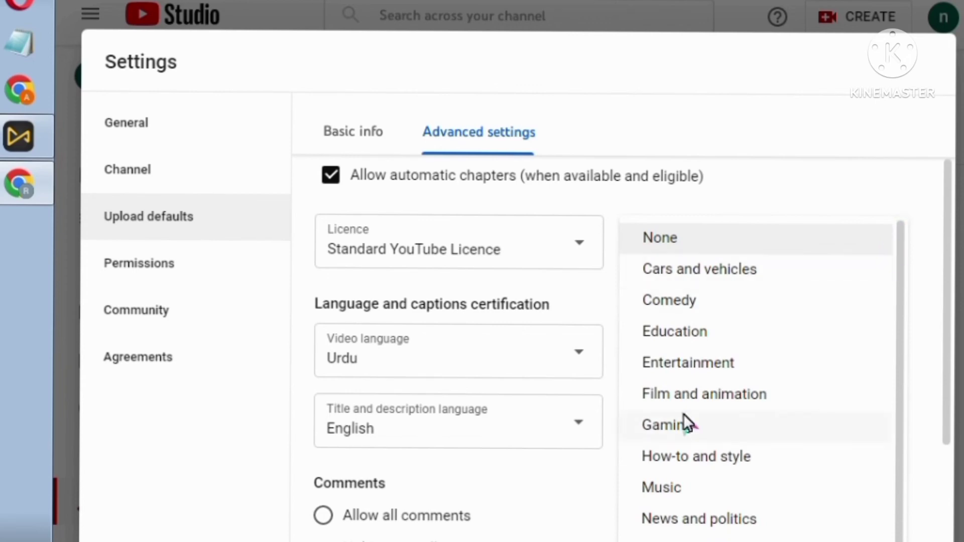
click(696, 360)
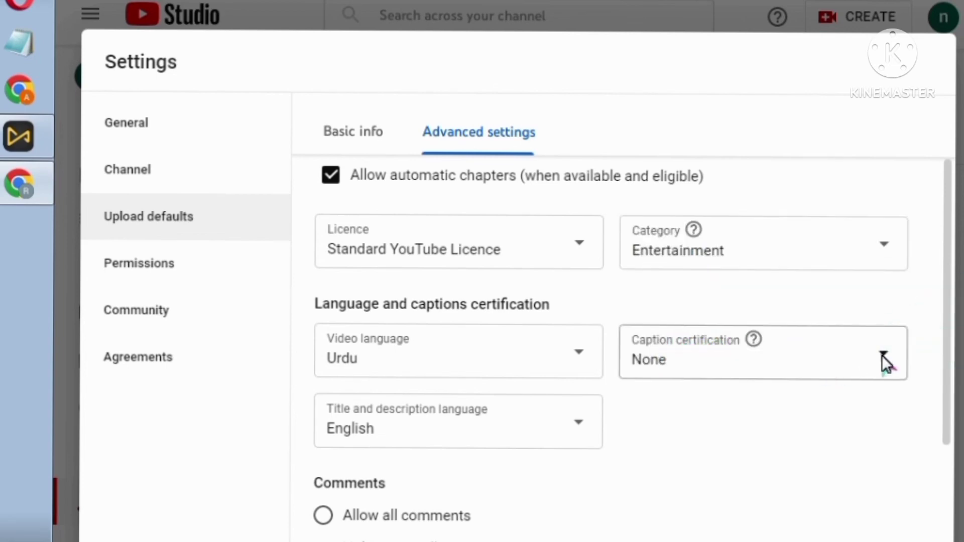
click(882, 355)
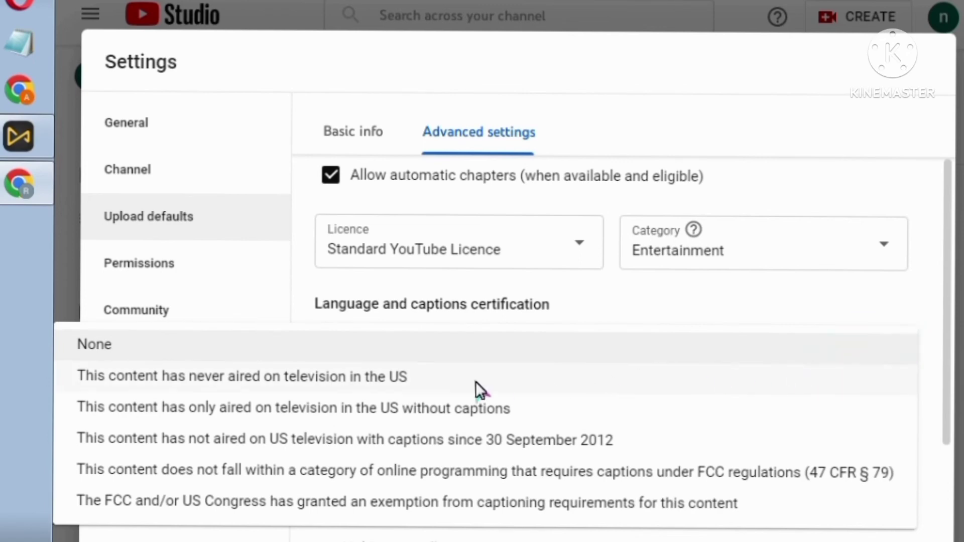
click(297, 377)
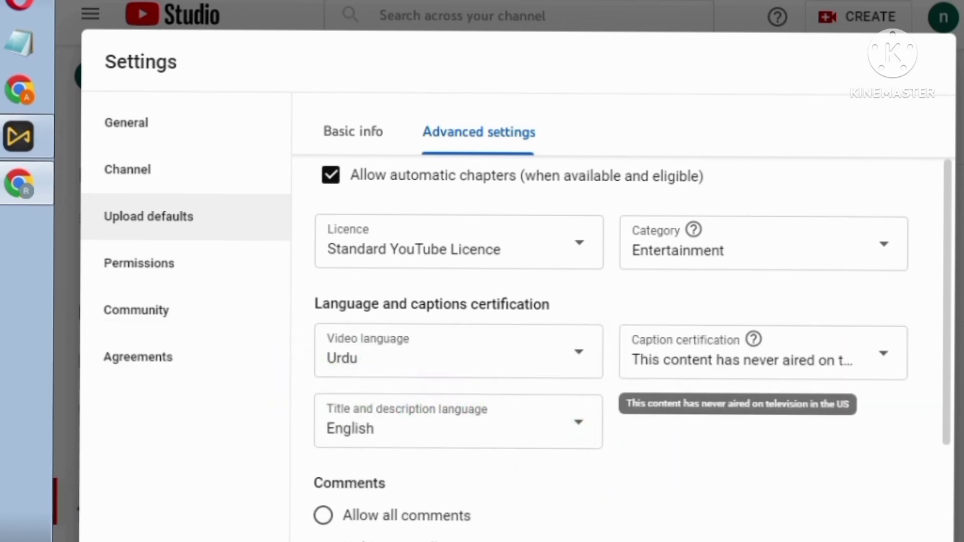
scroll(488, 345, down, 3)
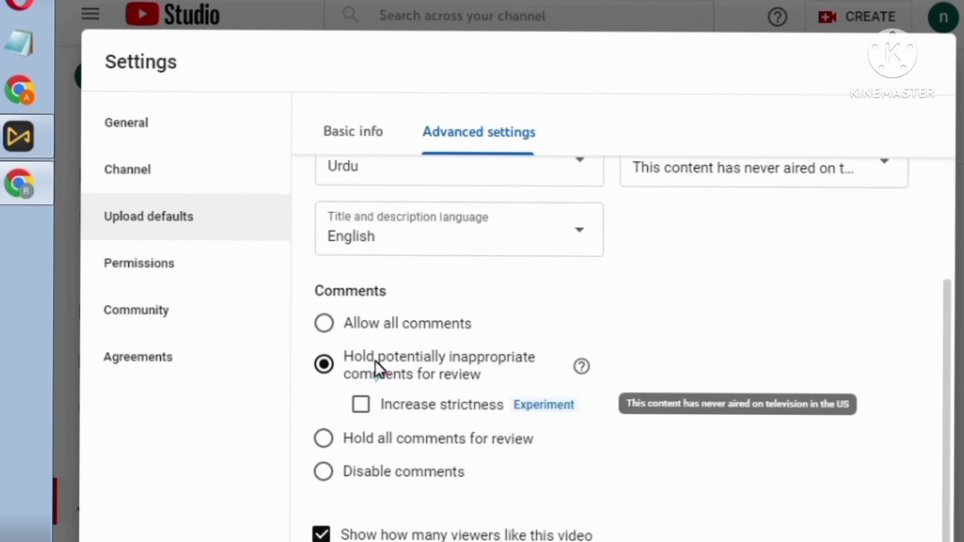
- Choose 'Allow all comments' for new uploads and mark the channel 'No, set this channel as not Made for Kids'
click(324, 326)
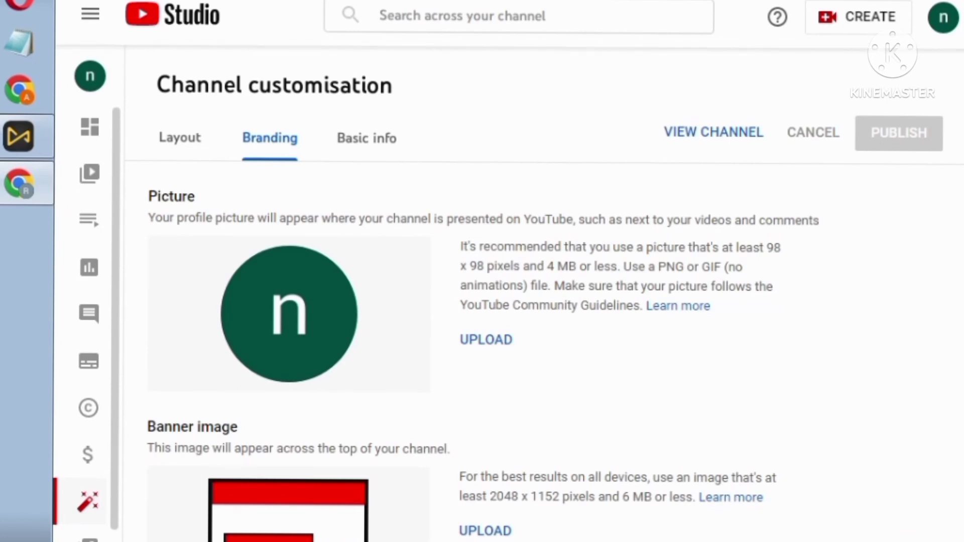
click(83, 541)
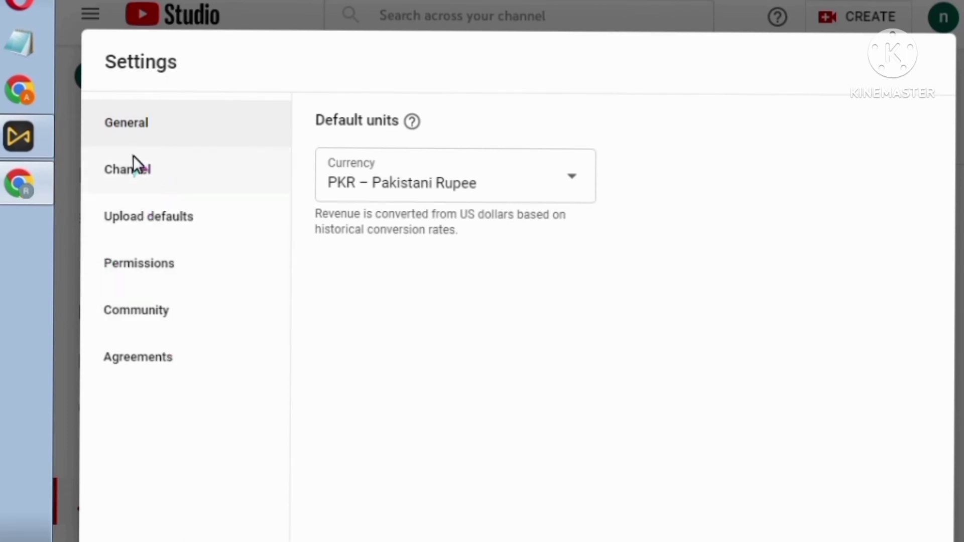
click(152, 164)
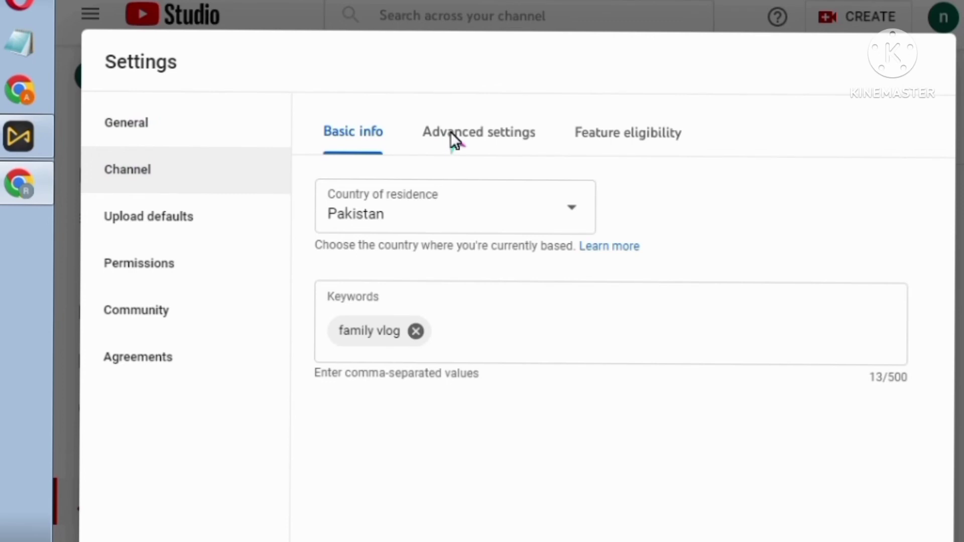
click(451, 135)
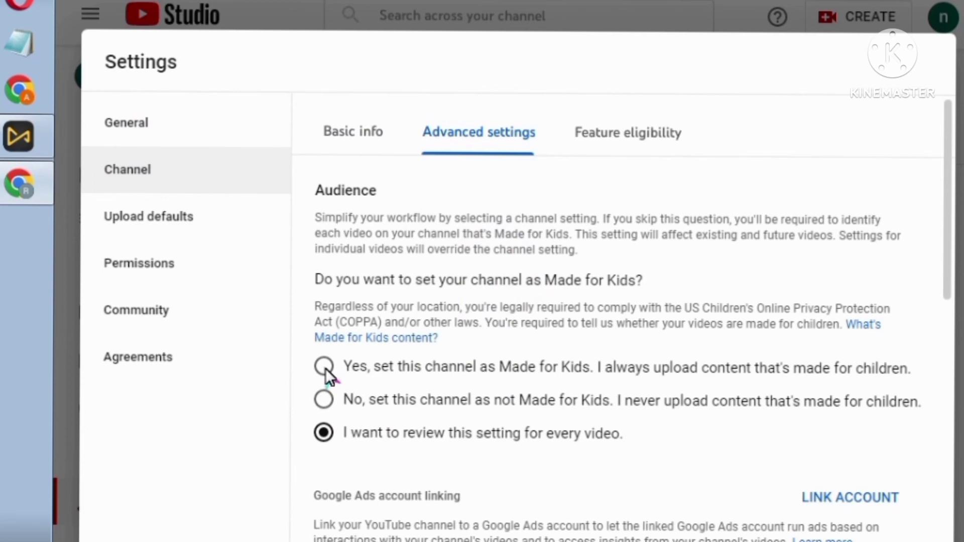
click(319, 404)
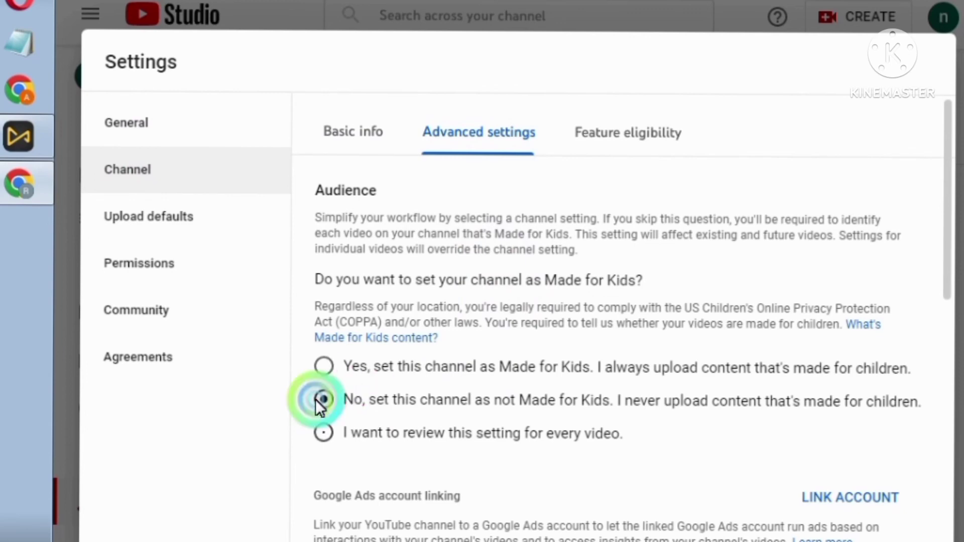
scroll(425, 347, down, 10)
scroll(426, 347, up, 5)
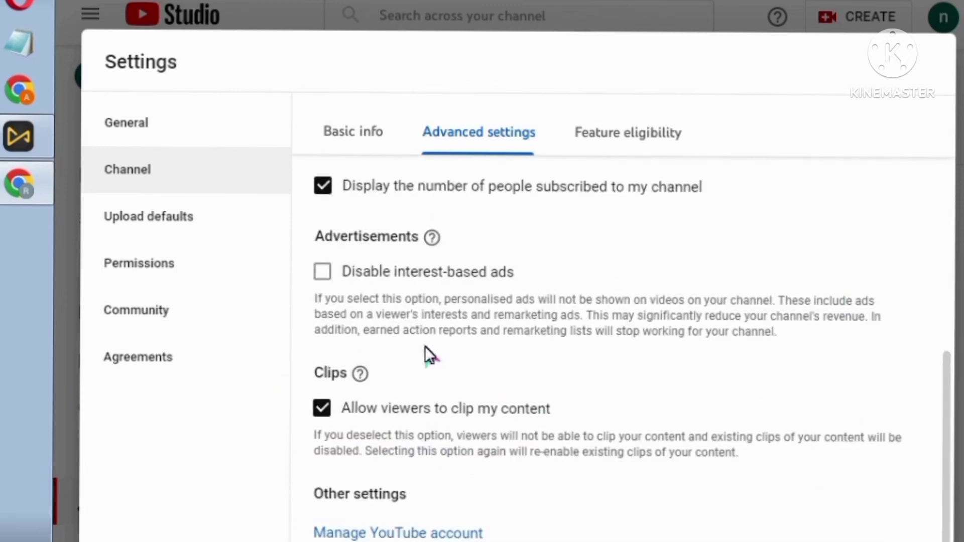
scroll(440, 371, down, 3)
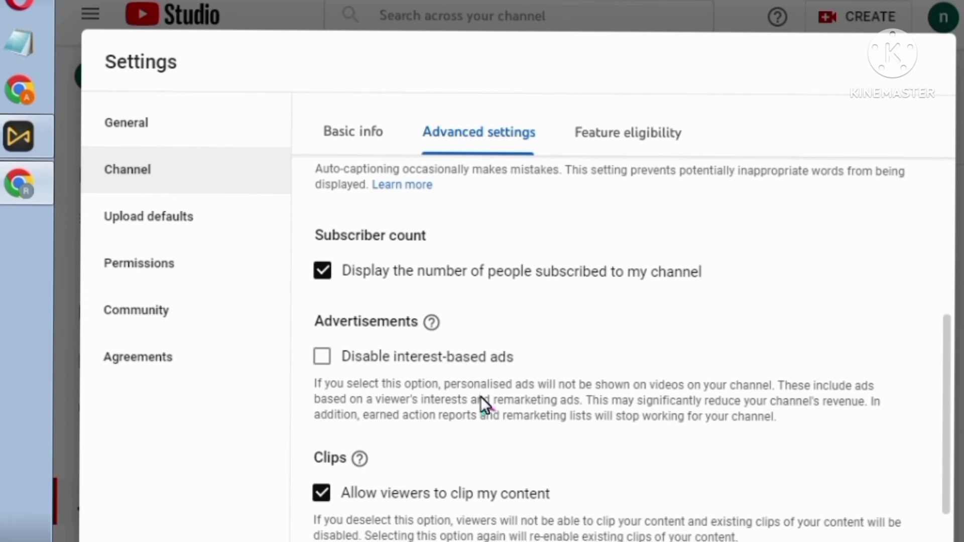
scroll(481, 396, down, 2)
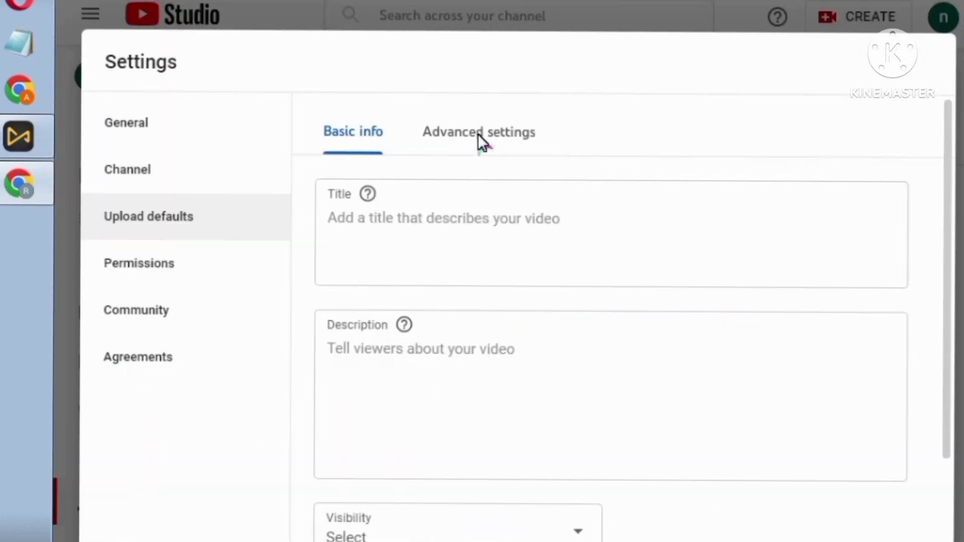
- Review the Advanced settings under Upload defaults
click(478, 133)
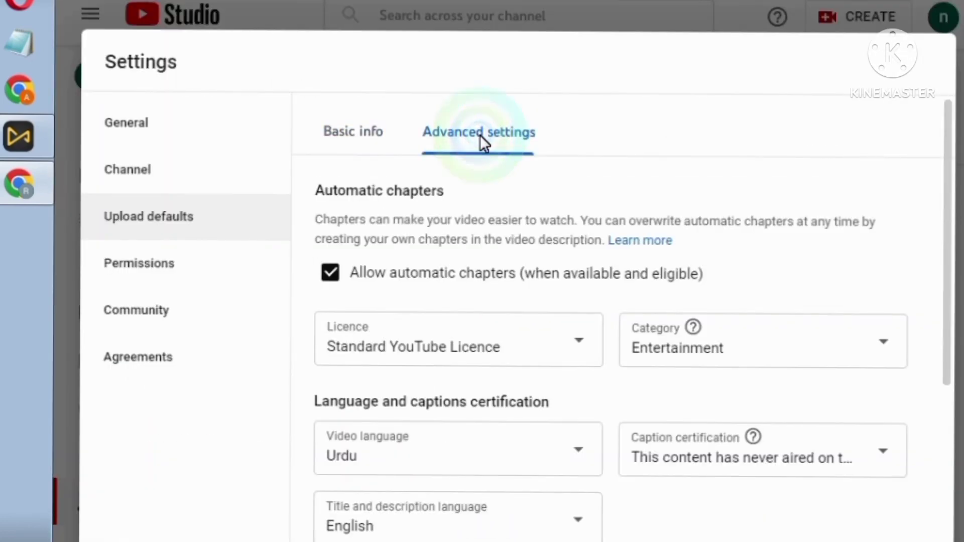
scroll(670, 256, down, 5)
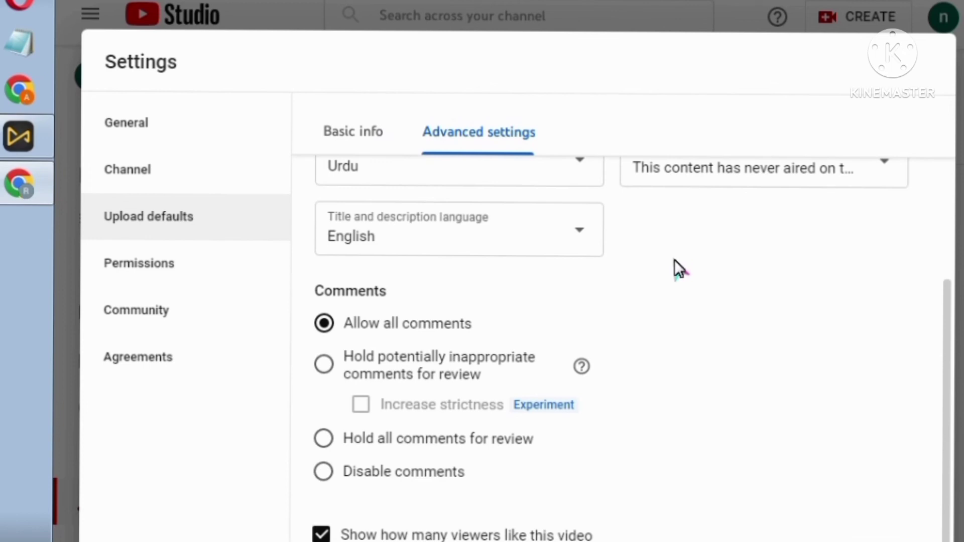
scroll(674, 260, up, 5)
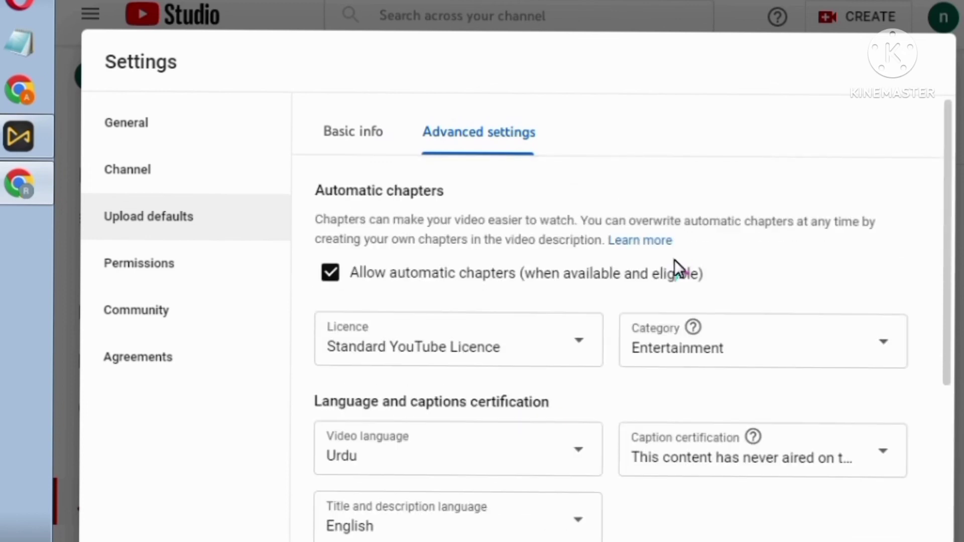
- Scroll the channel's Advanced settings down through the ads and clips sections to Other settings
click(127, 124)
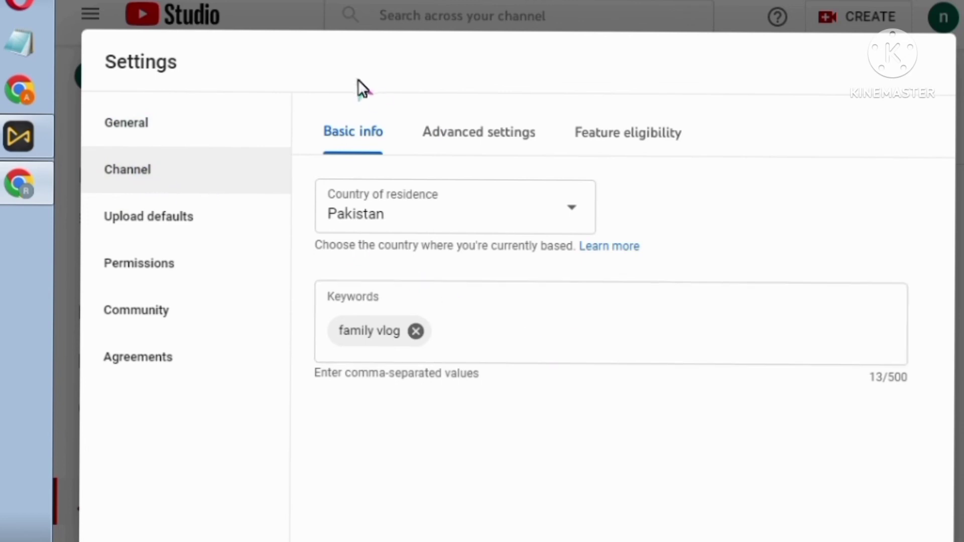
click(487, 132)
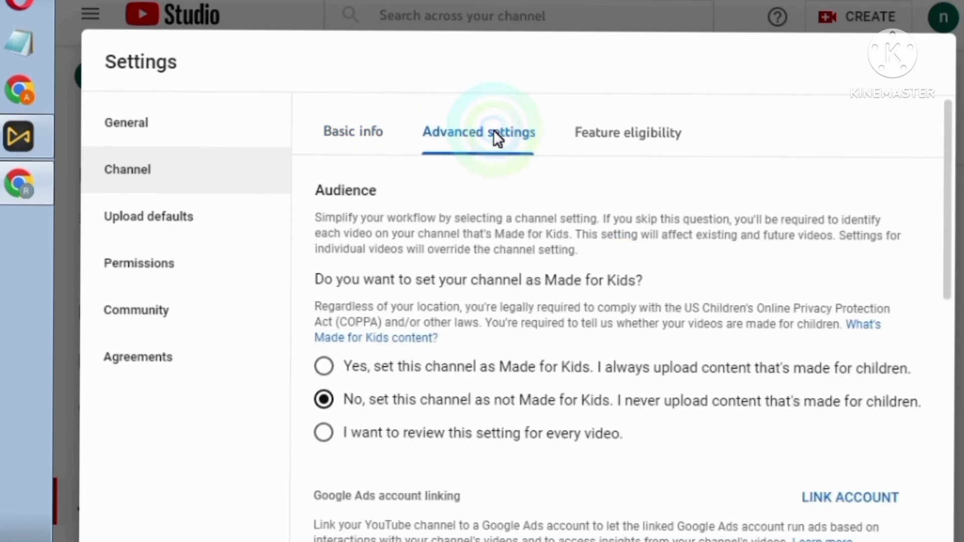
scroll(612, 398, down, 10)
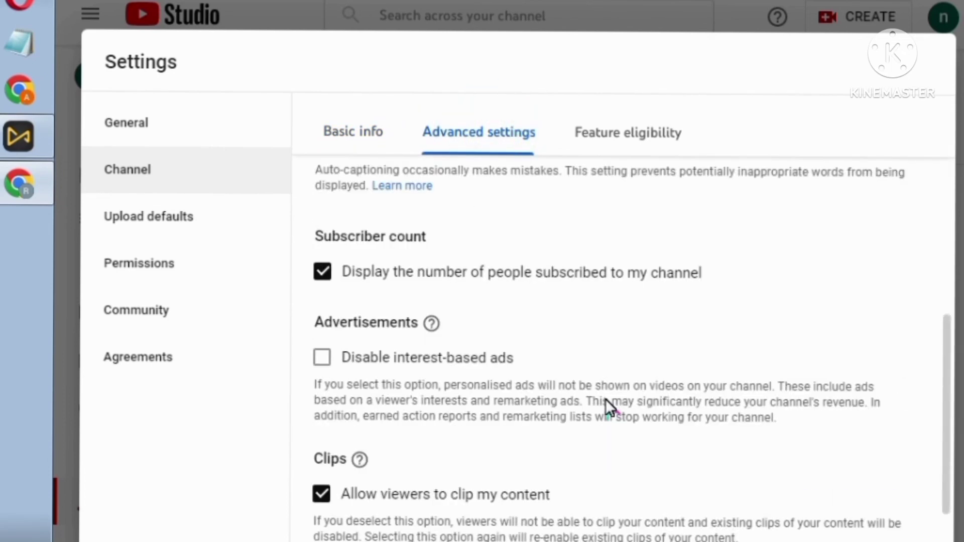
scroll(605, 399, down, 2)
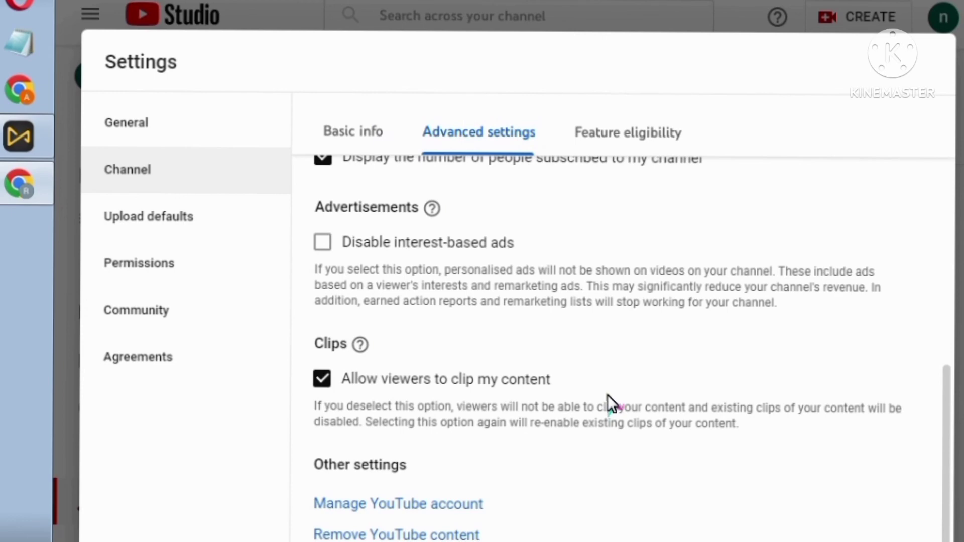
- Review the YouTube account settings, then go to Channel status and features to reach the dashboard
click(418, 500)
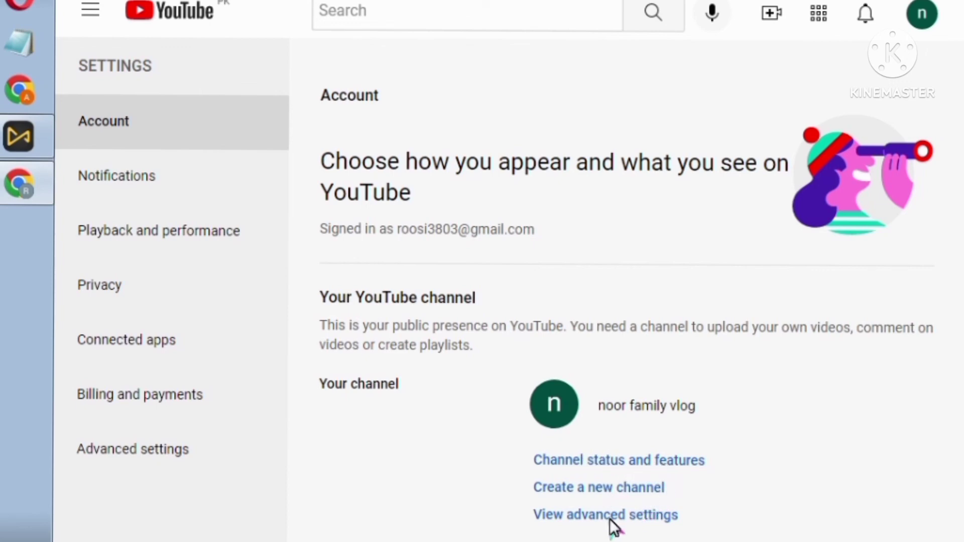
scroll(424, 431, down, 3)
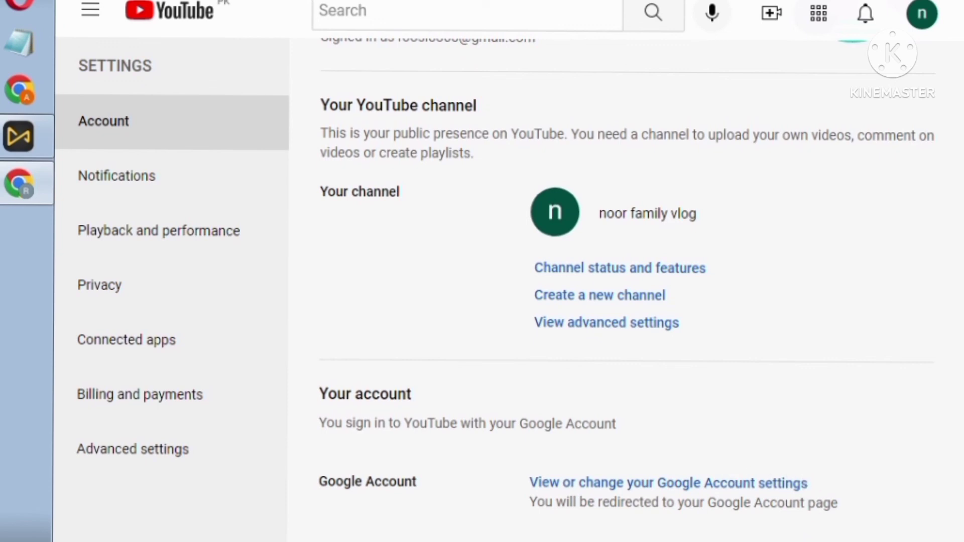
scroll(733, 507, up, 3)
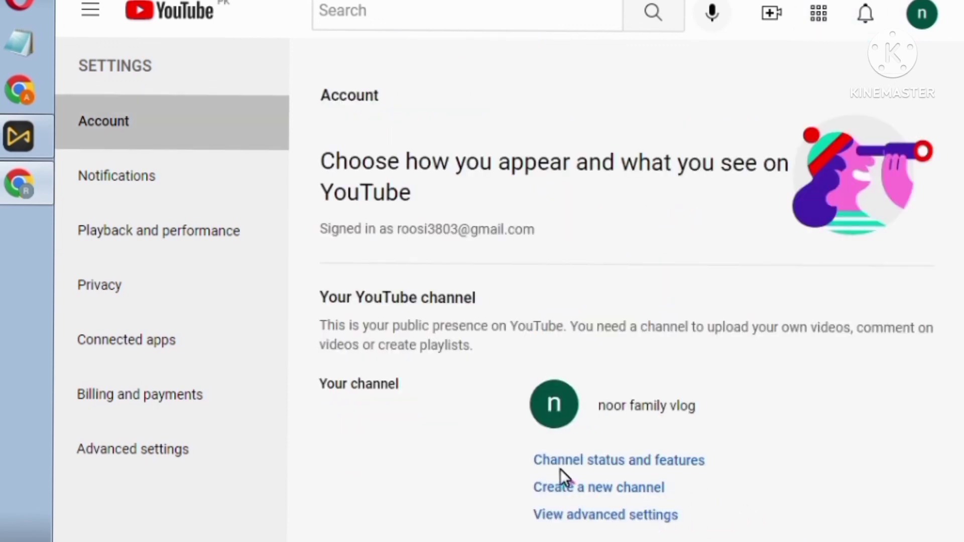
click(592, 458)
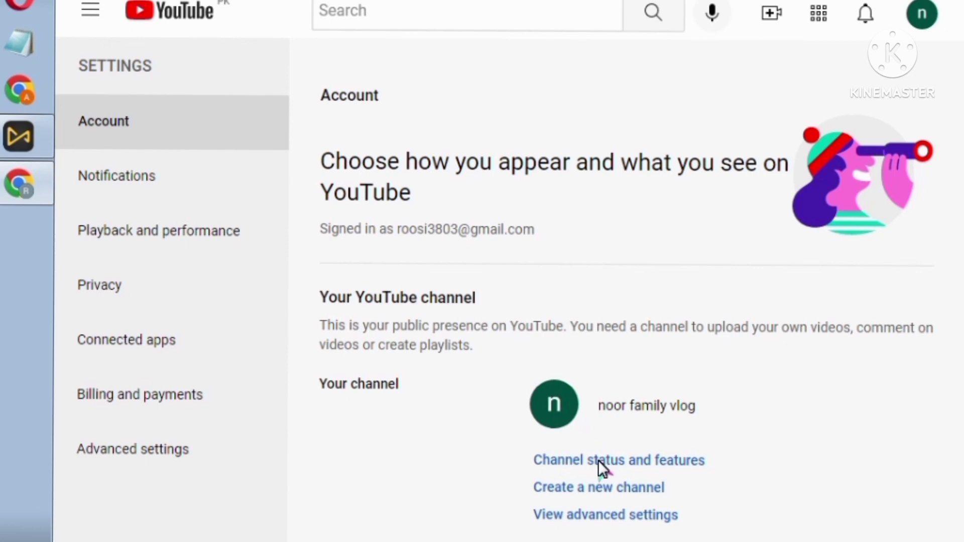
click(599, 460)
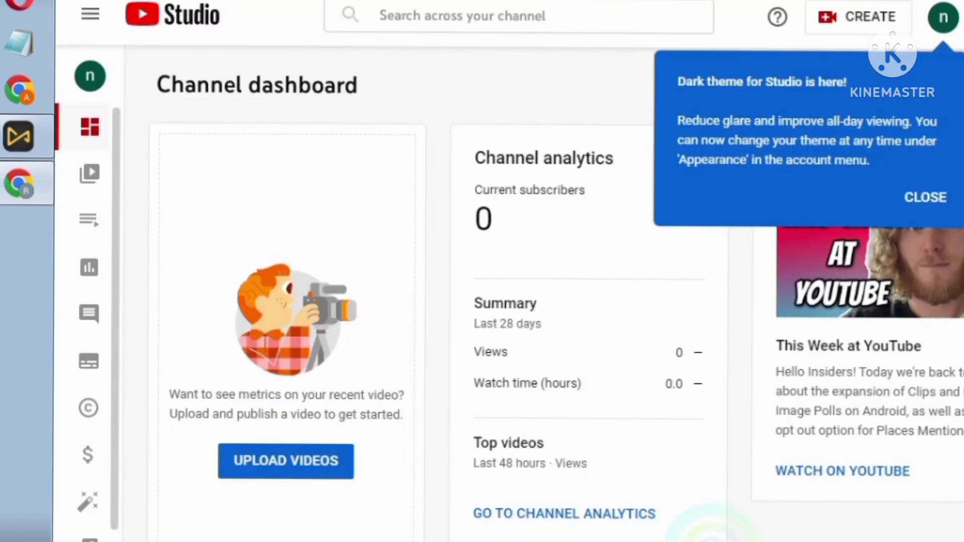
- Dismiss the dark theme and search insights tips, then open Monetisation from the sidebar
click(932, 190)
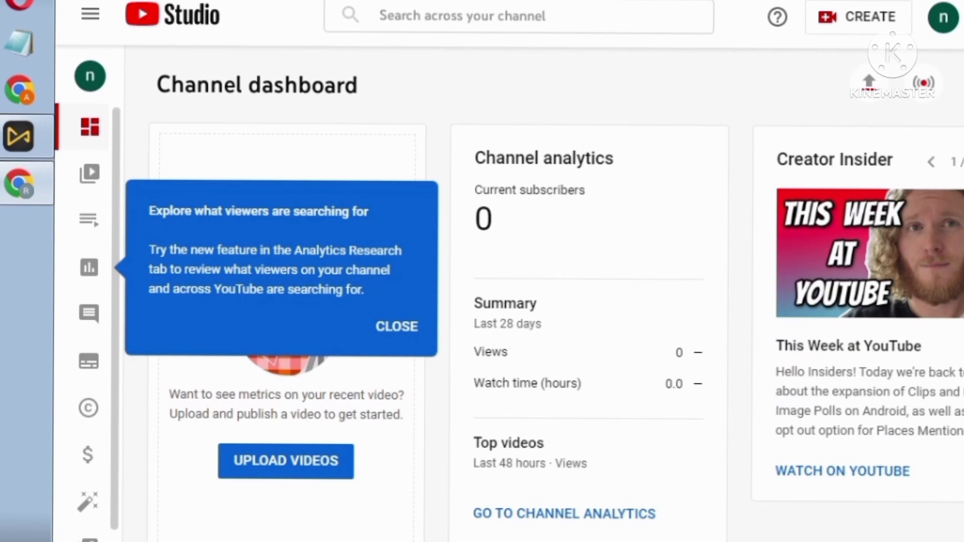
click(418, 328)
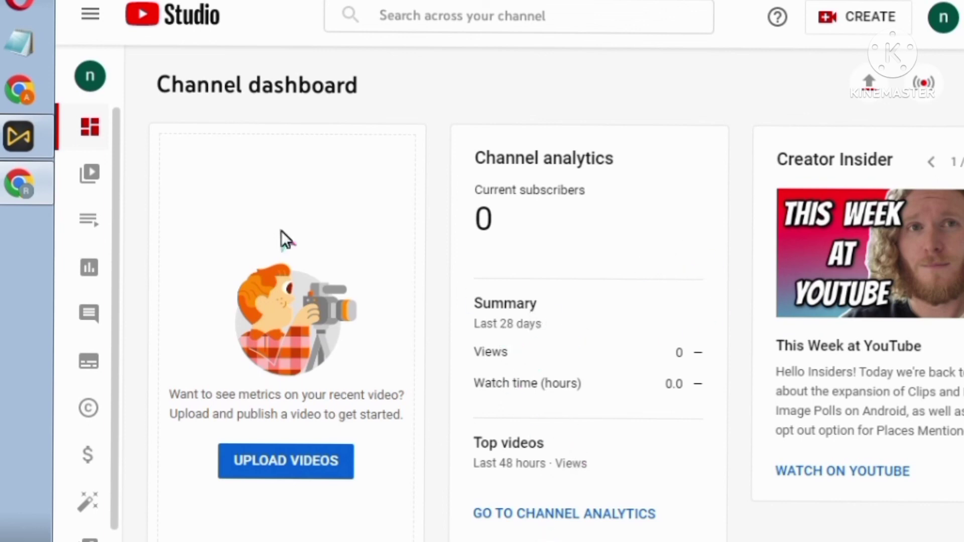
click(91, 169)
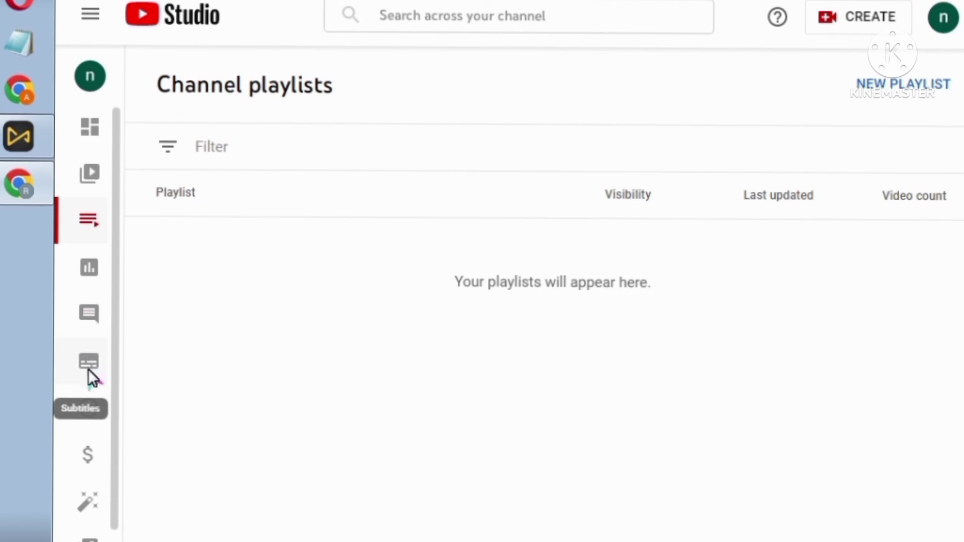
click(89, 456)
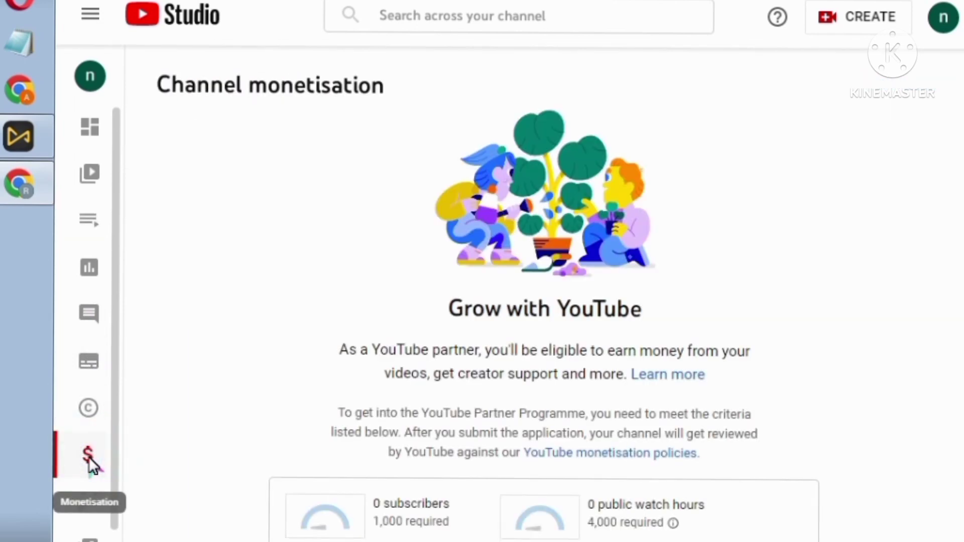
scroll(764, 352, down, 1)
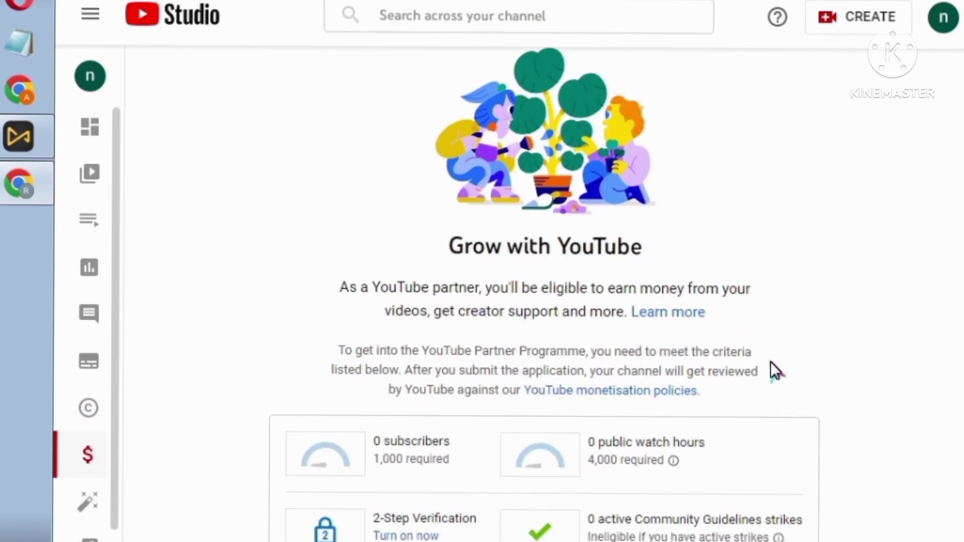